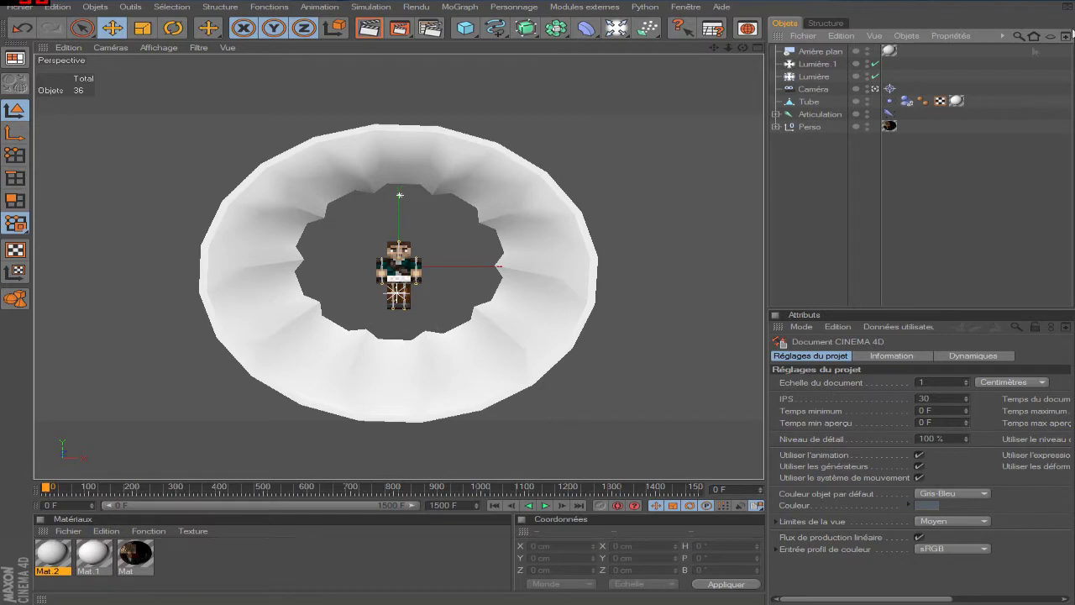
Test-render the scene, then delete the Arrière plan background object.
left_click(815, 52)
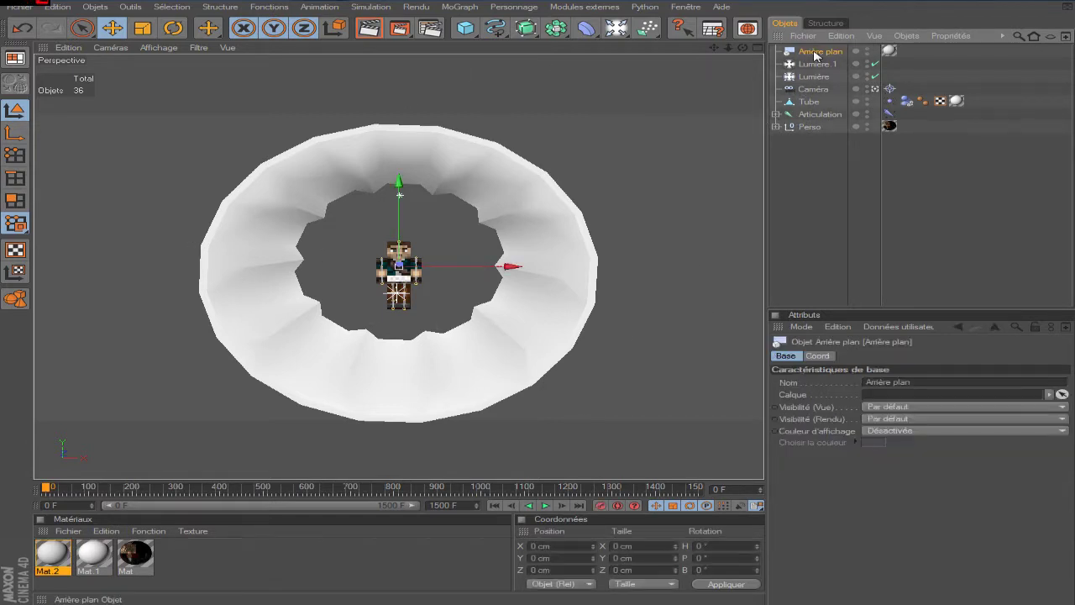
left_click(361, 28)
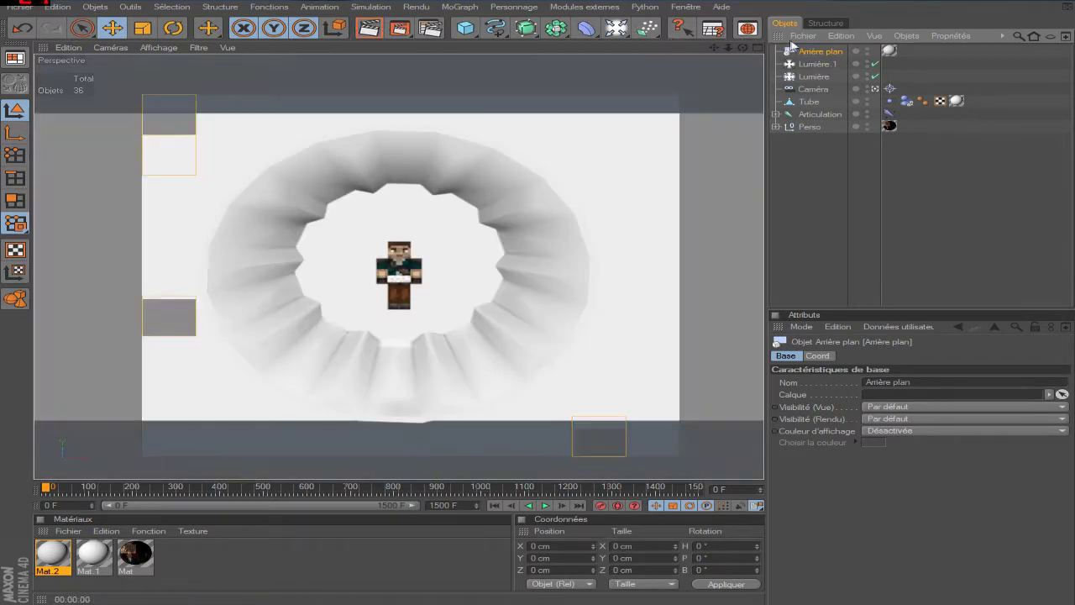
left_click(798, 54)
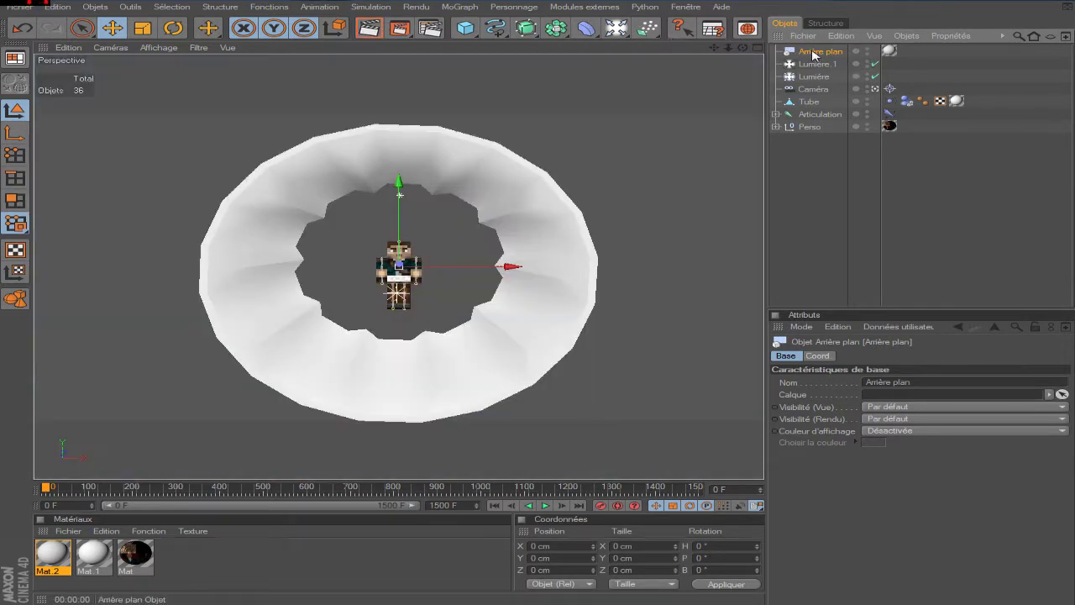
key("Delete")
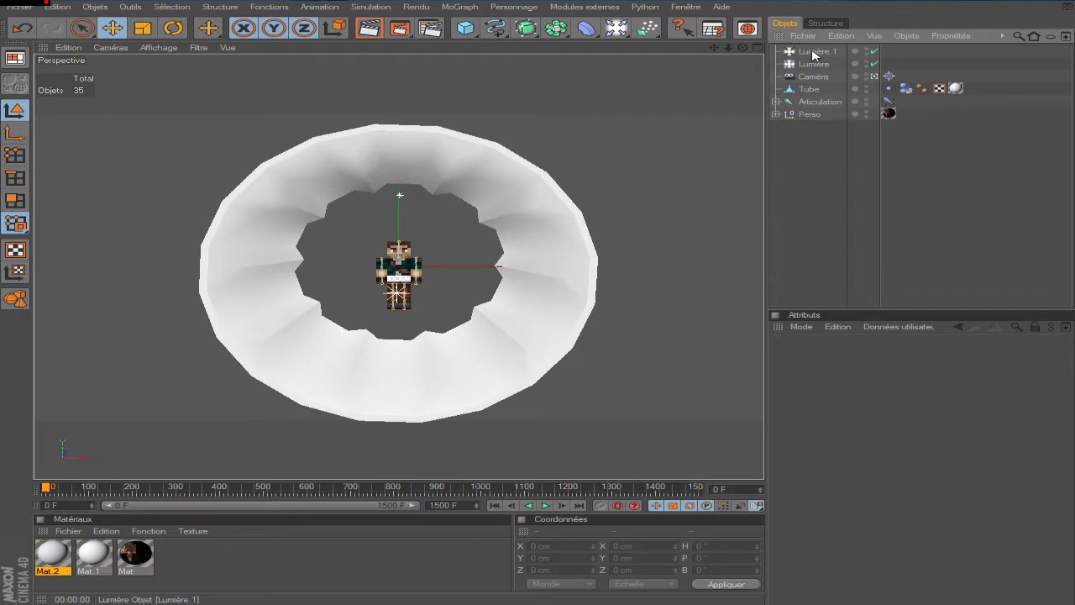
Preview the lighting with Ctrl+R, then delete both lights, Lumière 1 and Lumière.
left_click(815, 64)
left_click(822, 53)
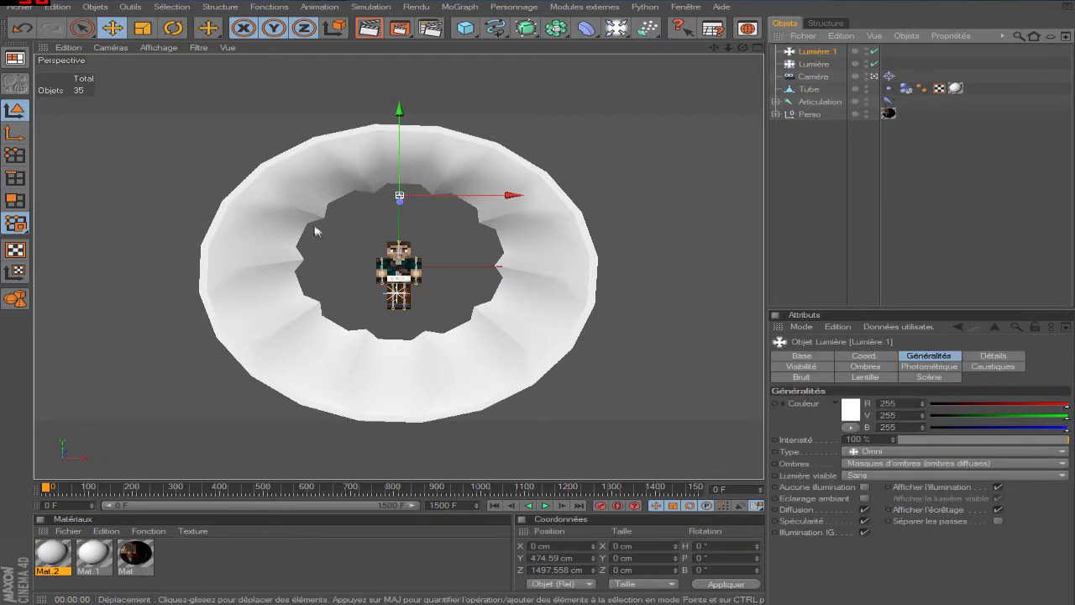
key("ctrl+r")
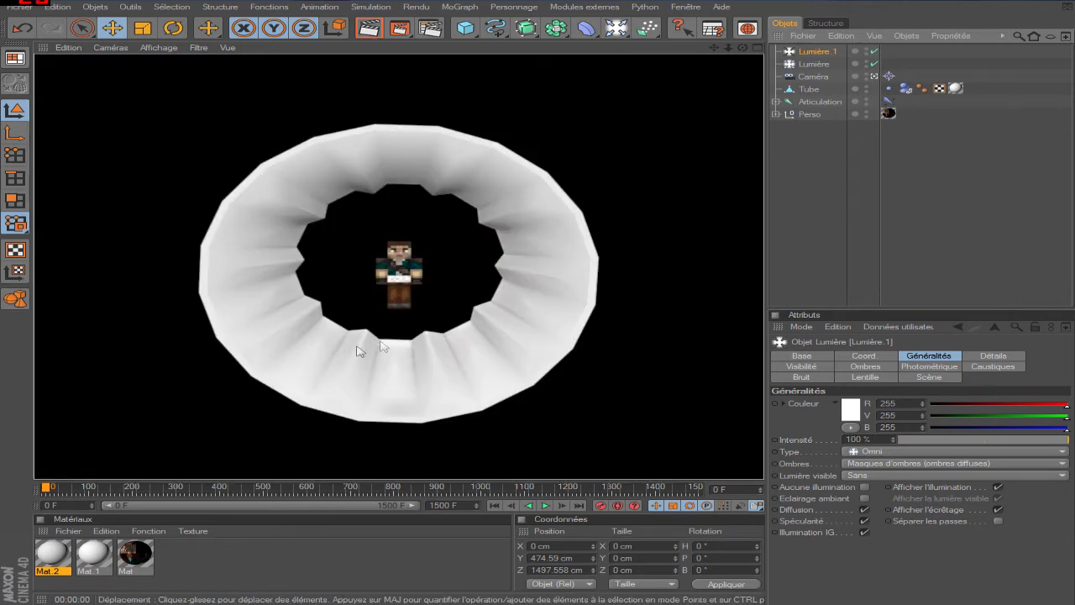
left_click(821, 53)
key("Delete")
left_click(812, 53)
key("Delete")
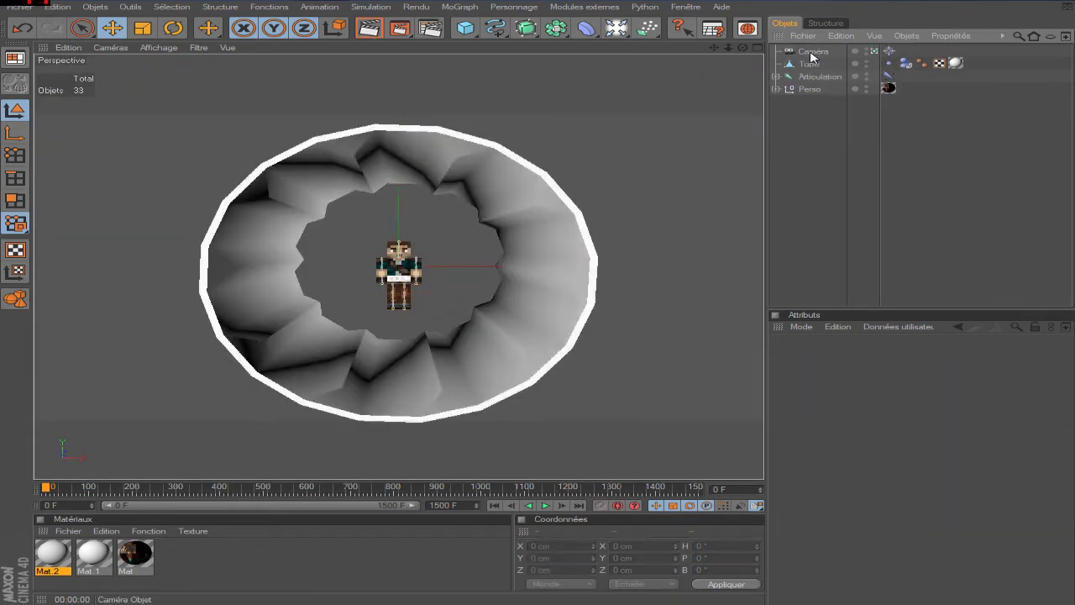
Delete the Caméra together with its target.
left_click(811, 53)
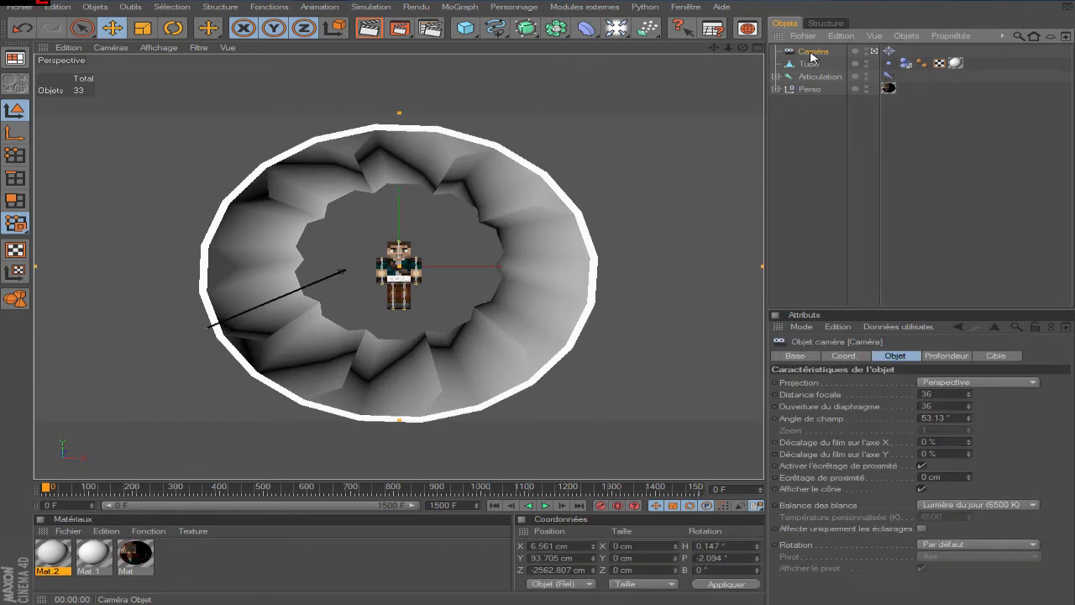
left_click(888, 51)
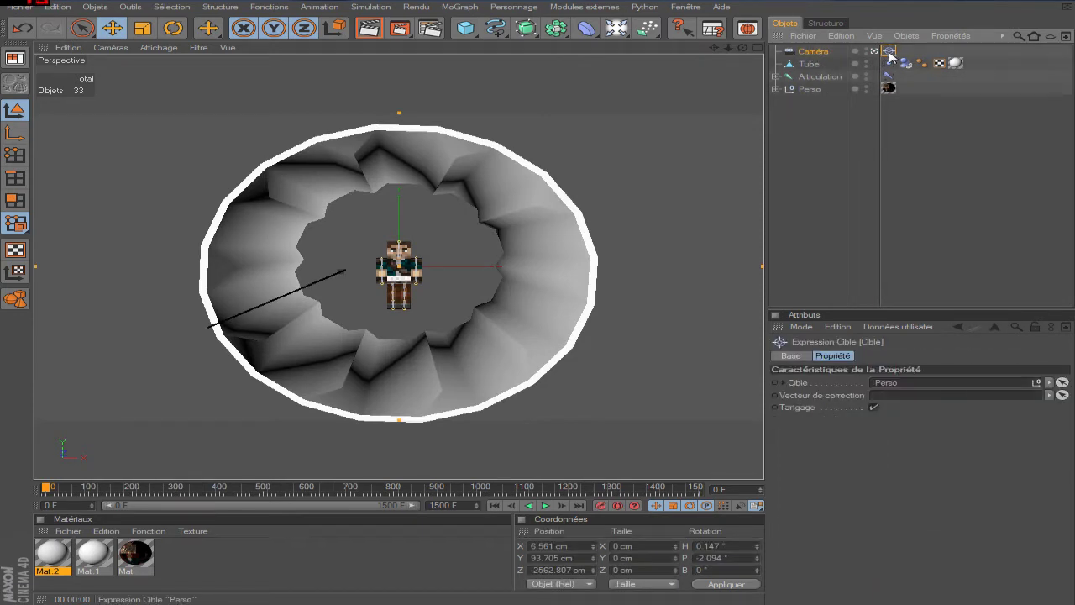
left_click(824, 53)
key("Delete")
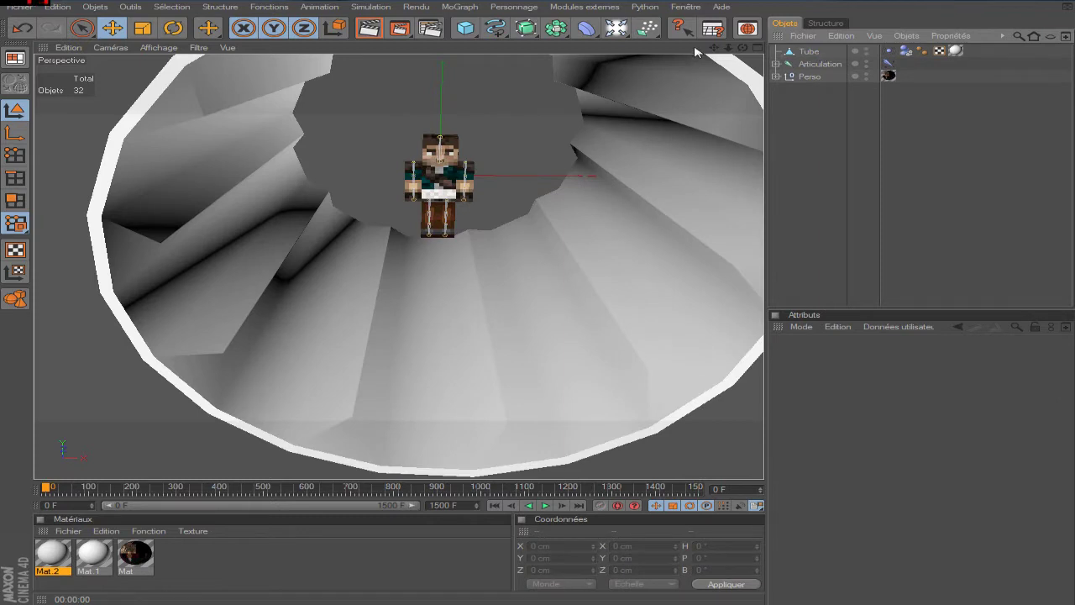
Move into the tube, preview the dynamics, and show corp's Corps souple dynamics settings.
left_click_drag(714, 49, 739, 75)
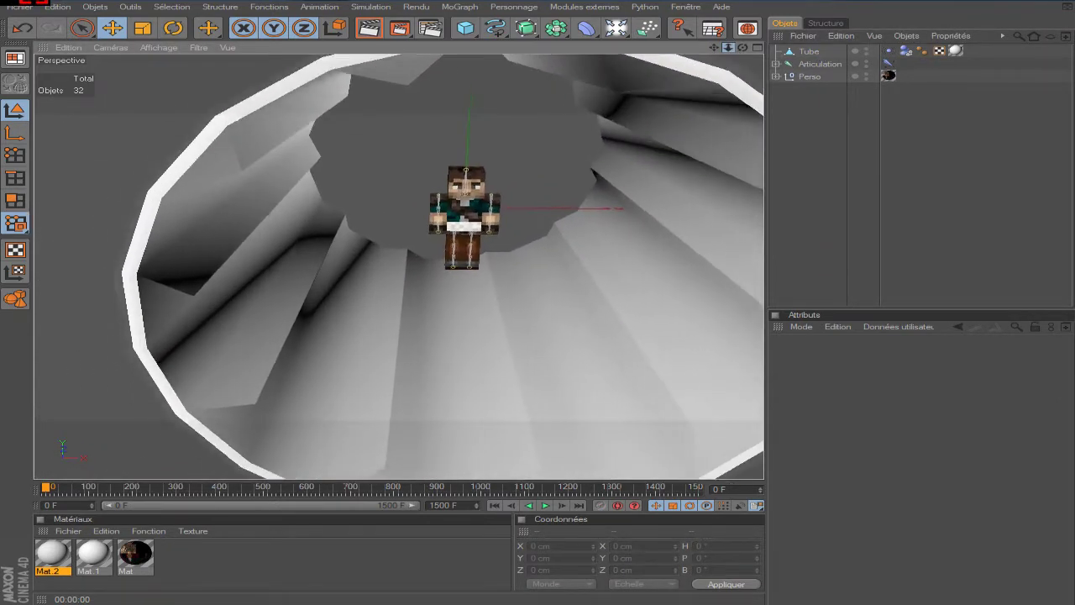
left_click(545, 507)
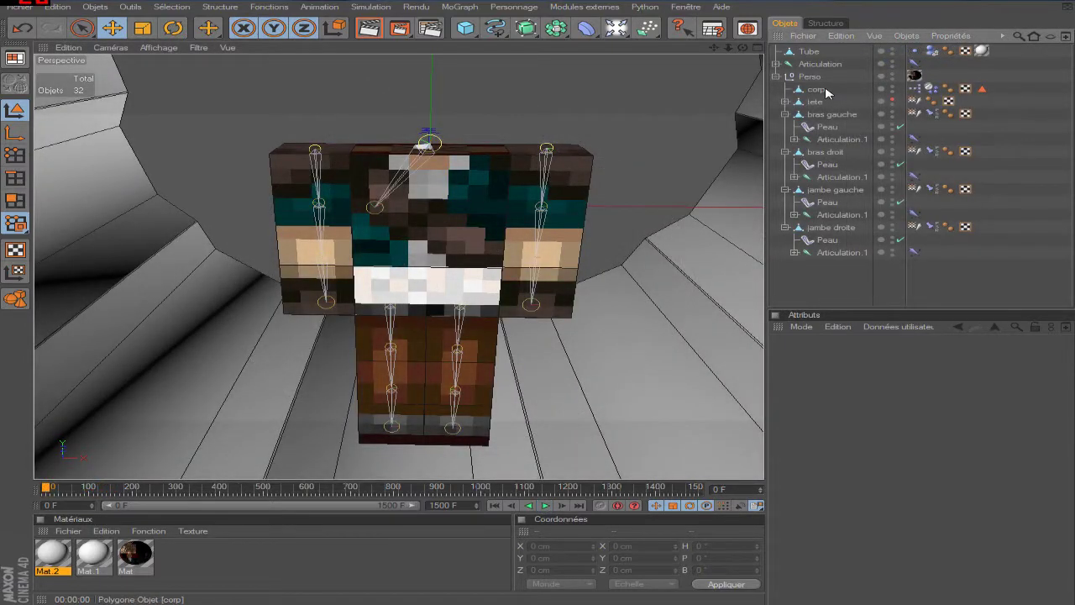
left_click(819, 90)
left_click(931, 89)
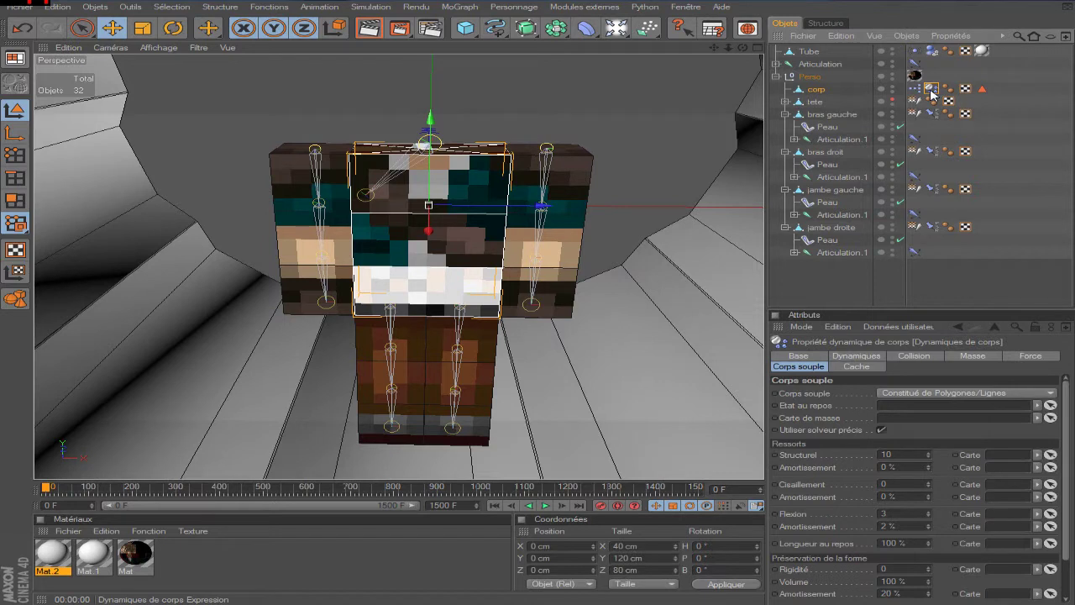
left_click(804, 370)
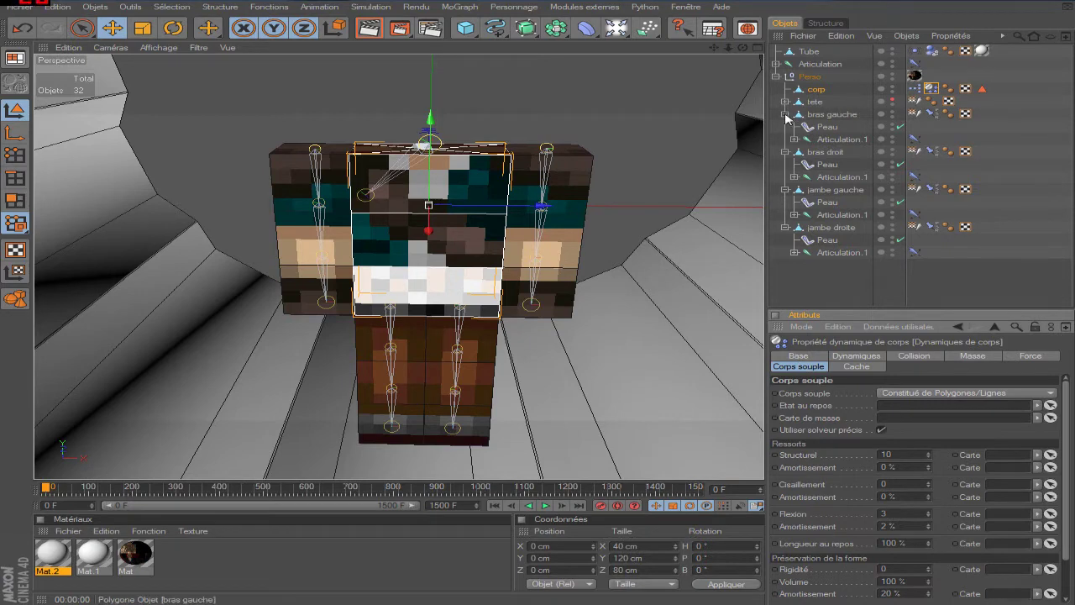
Pull the view back from the character and select the Tube object.
right_click_drag(319, 204, 450, 225, "alt")
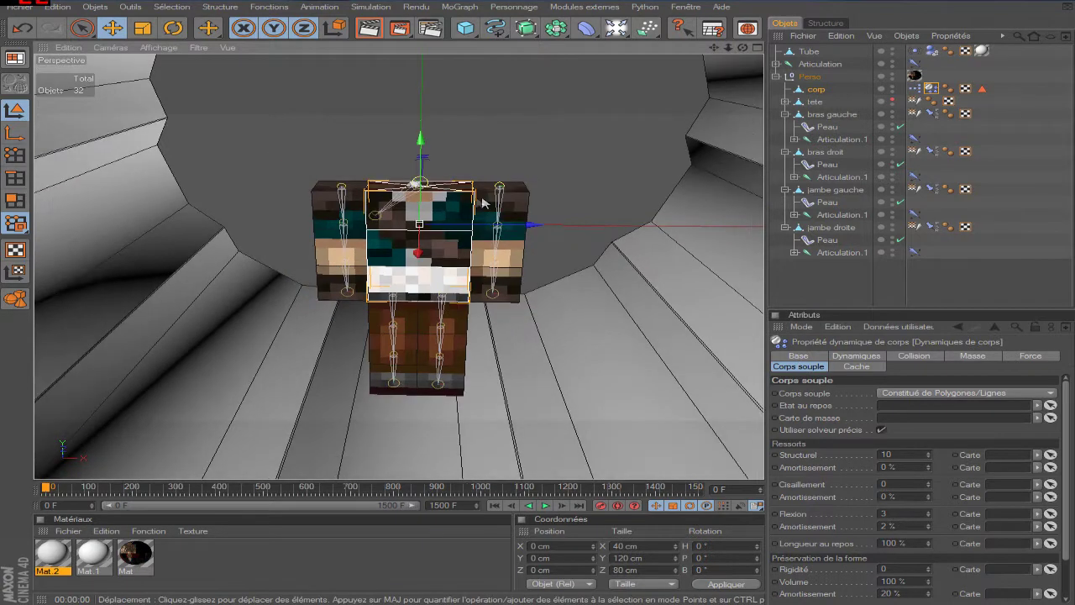
scroll(450, 225, "up", 3)
scroll(450, 225, "up", 2)
scroll(448, 223, "up", 3)
scroll(437, 187, "down", 3)
scroll(457, 240, "up", 1)
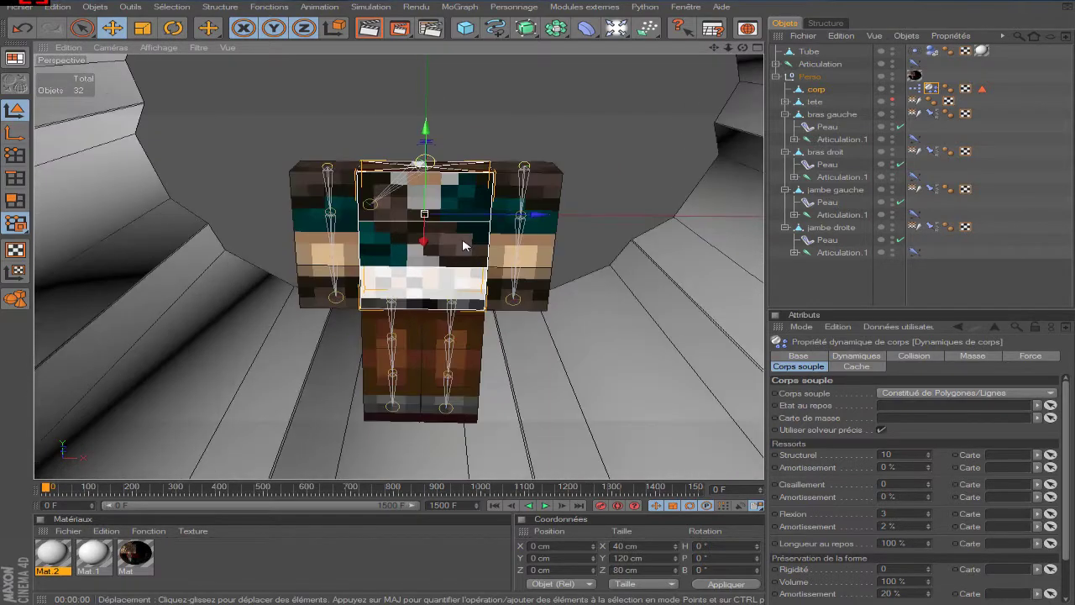
scroll(502, 222, "up", 3)
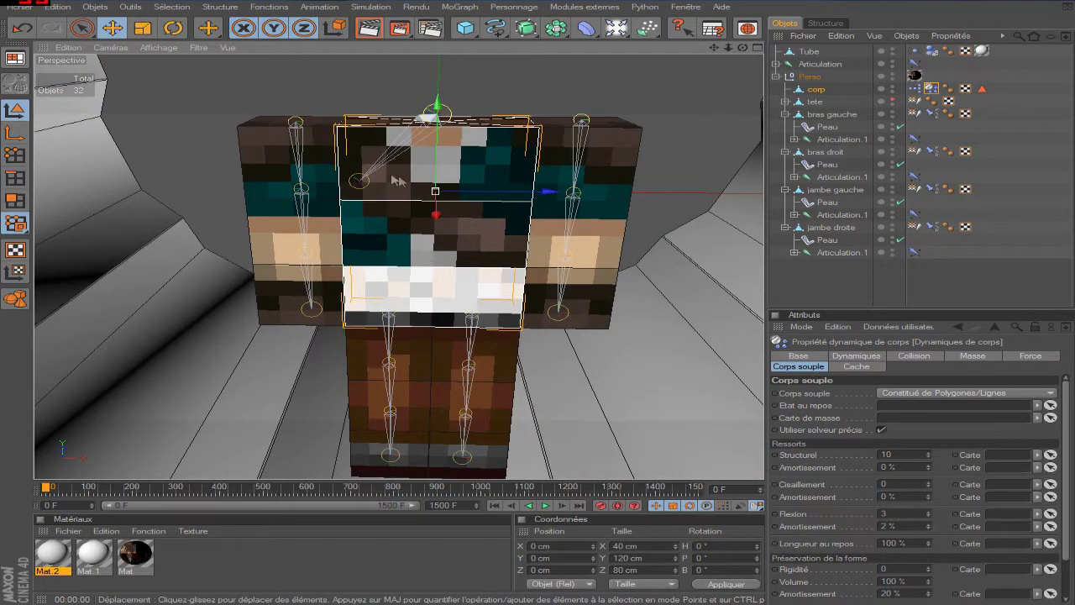
scroll(374, 185, "down", 2)
scroll(369, 218, "down", 2)
scroll(364, 252, "down", 2)
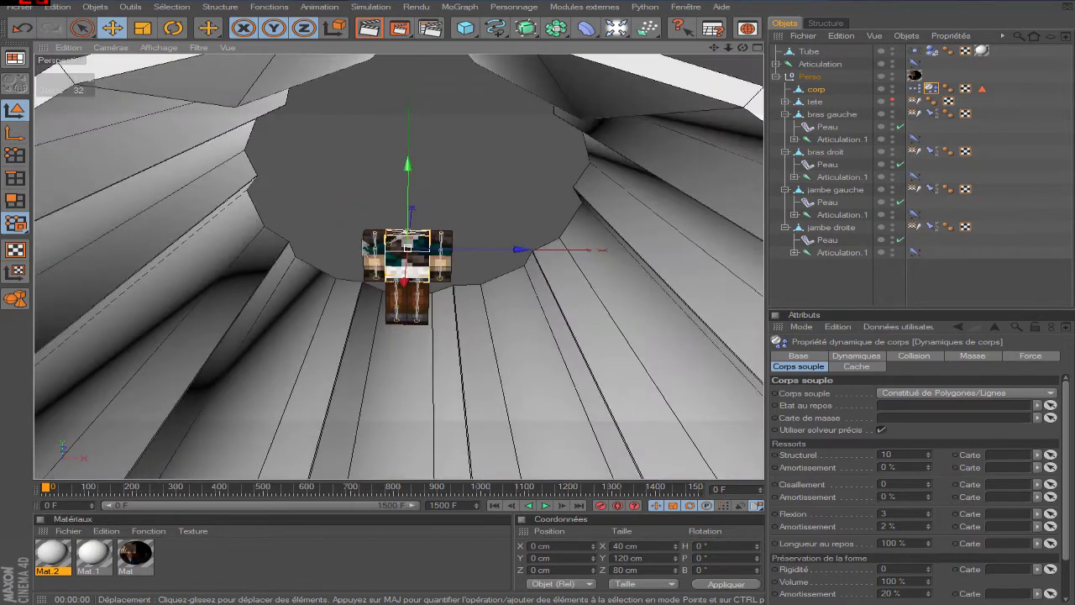
scroll(479, 145, "down", 2)
left_click(580, 144)
Select the Tube's Dynamics Body tag and display its Collision settings.
left_click(806, 52)
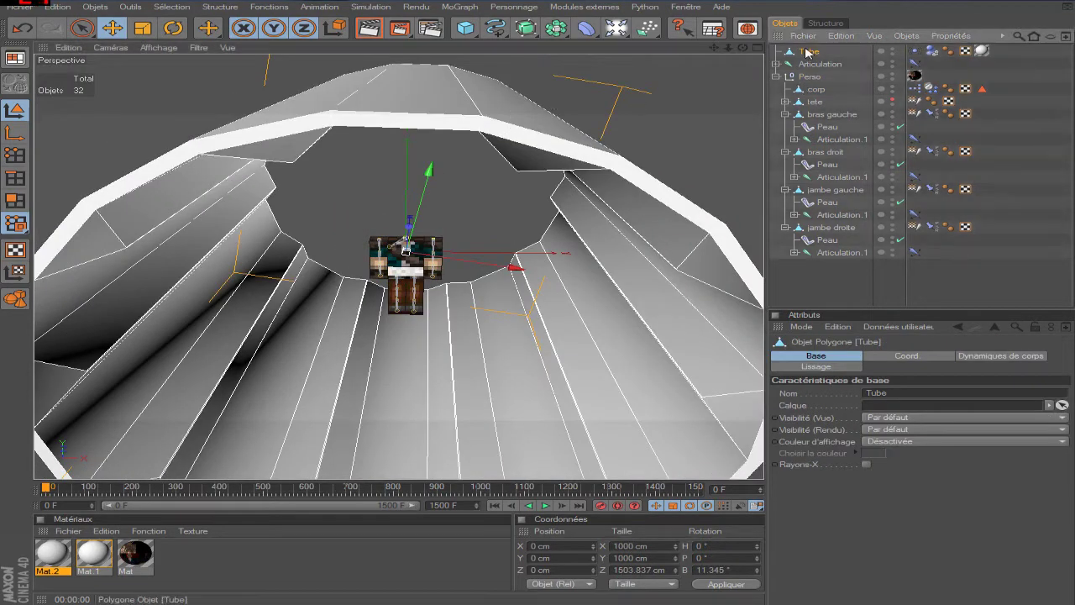
scroll(576, 198, "down", 3)
scroll(576, 198, "up", 2)
scroll(577, 198, "up", 3)
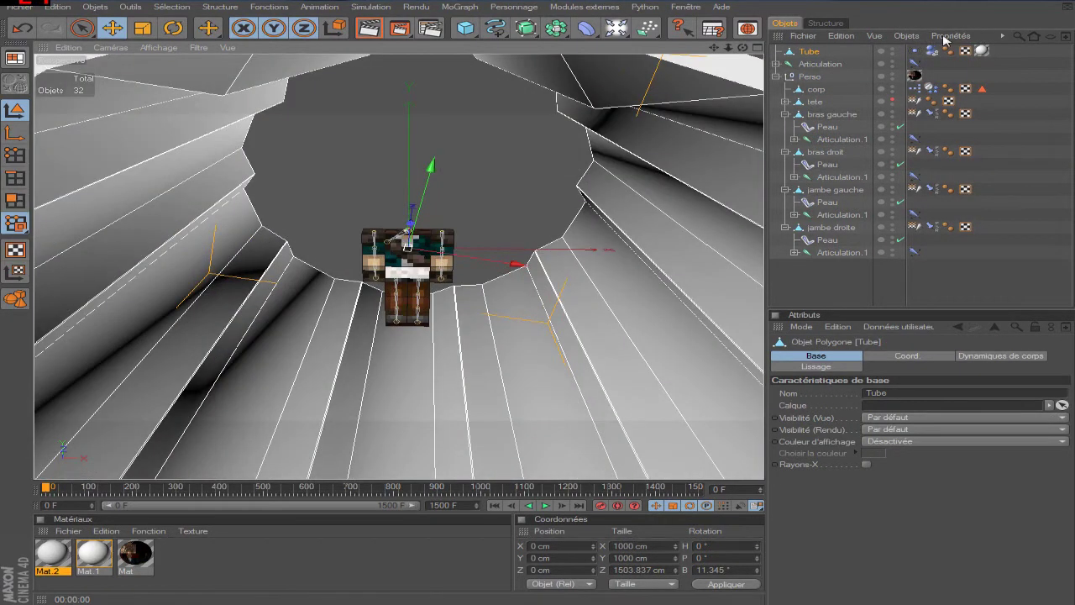
left_click(932, 51)
left_click(915, 356)
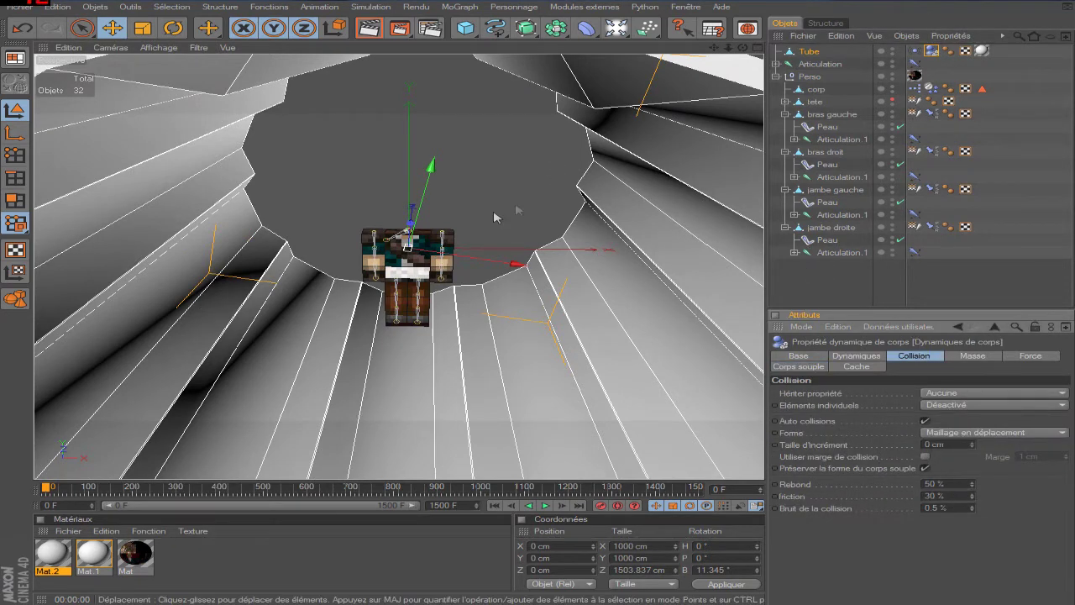
Compare with the corp body, then return to the Tube's Dynamics Body collision settings.
left_click(410, 294)
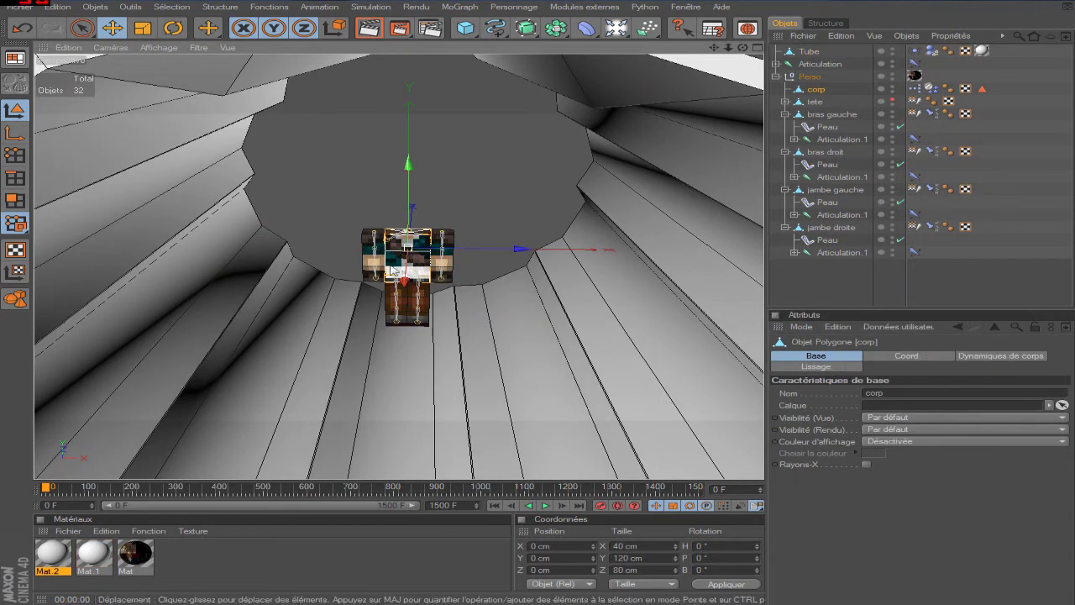
scroll(636, 227, "down", 5)
scroll(583, 284, "down", 5)
left_click(564, 300)
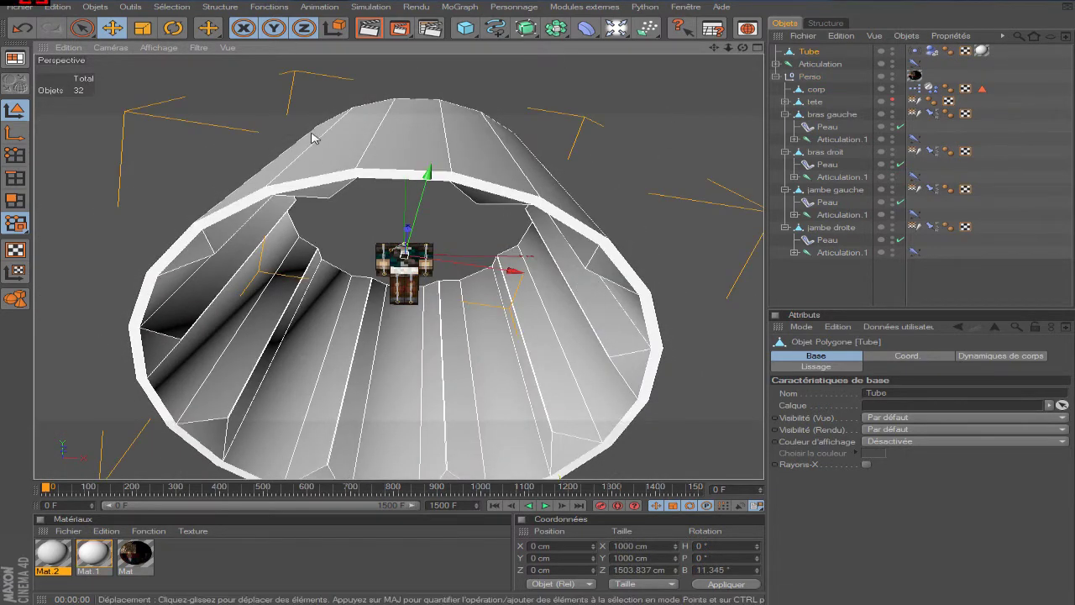
scroll(547, 190, "up", 3)
scroll(706, 132, "up", 2)
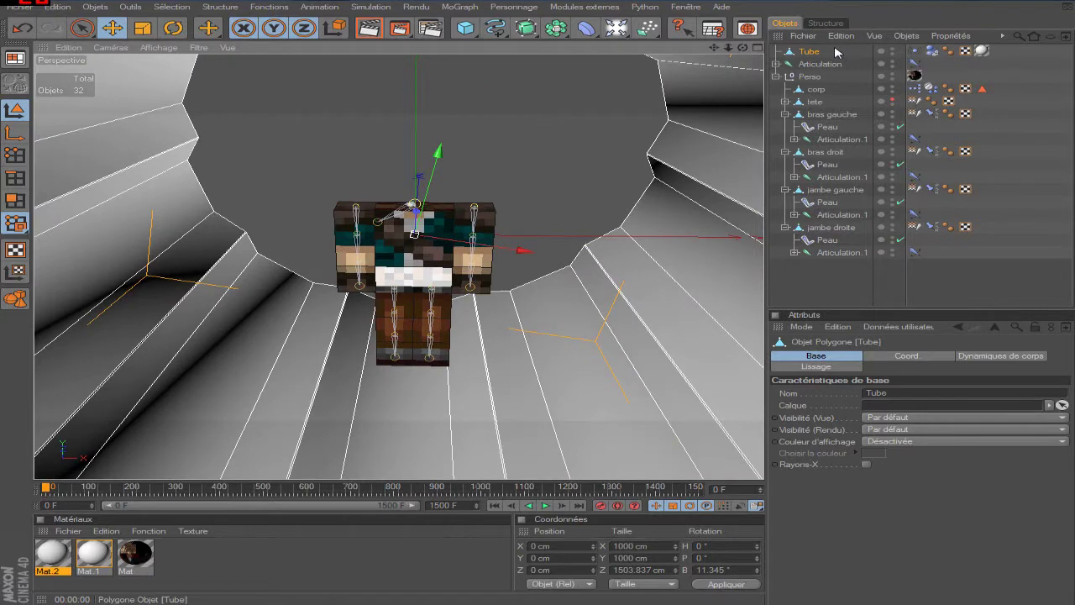
left_click(929, 52)
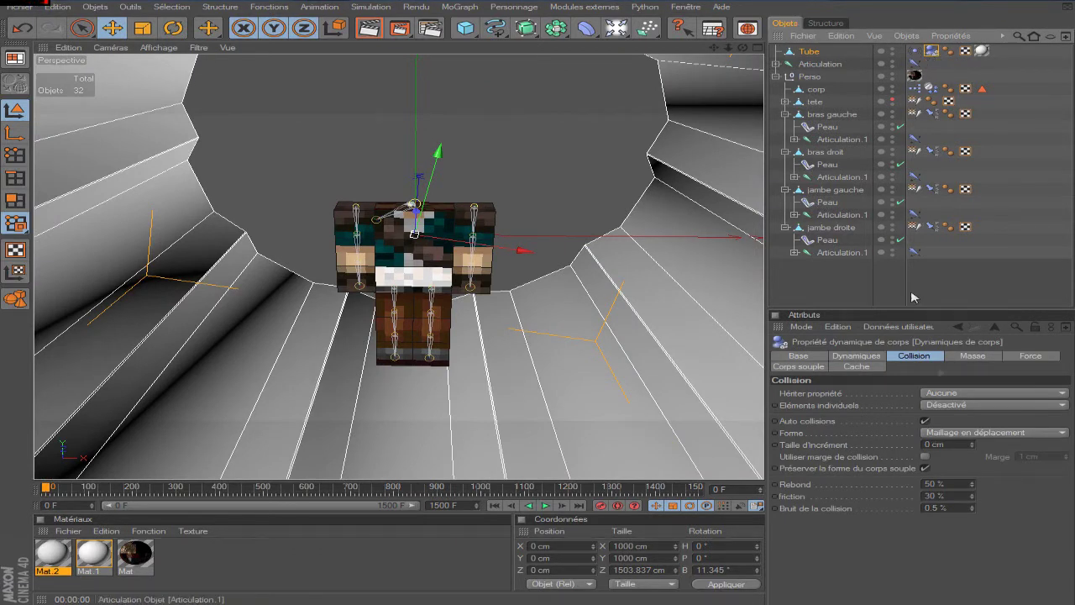
Review the Tube's collision shape options, leaving Forme on Automatique for now.
left_click(930, 363)
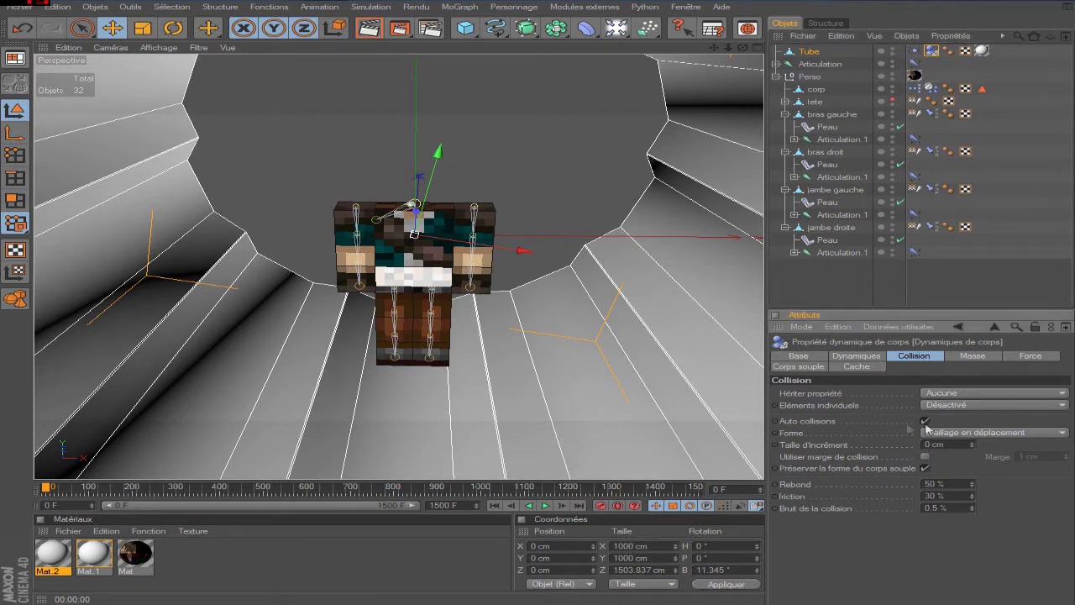
left_click(947, 433)
left_click(974, 541)
left_click(1000, 432)
left_click(1005, 442)
scroll(647, 348, "down", 2)
scroll(613, 293, "down", 2)
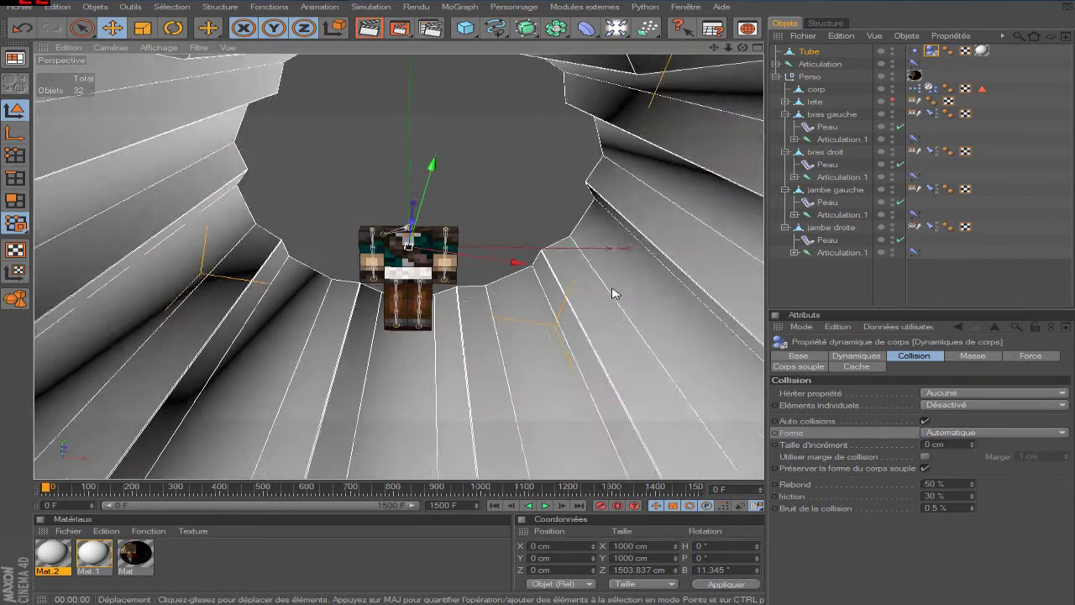
scroll(613, 293, "down", 3)
scroll(433, 304, "down", 1)
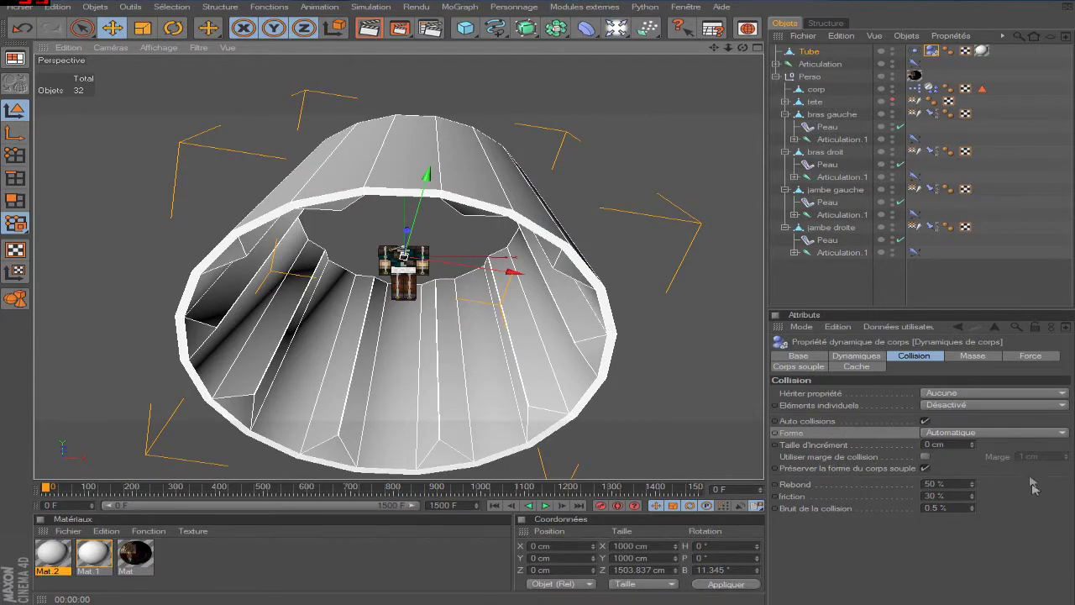
scroll(361, 176, "up", 3)
scroll(361, 176, "up", 2)
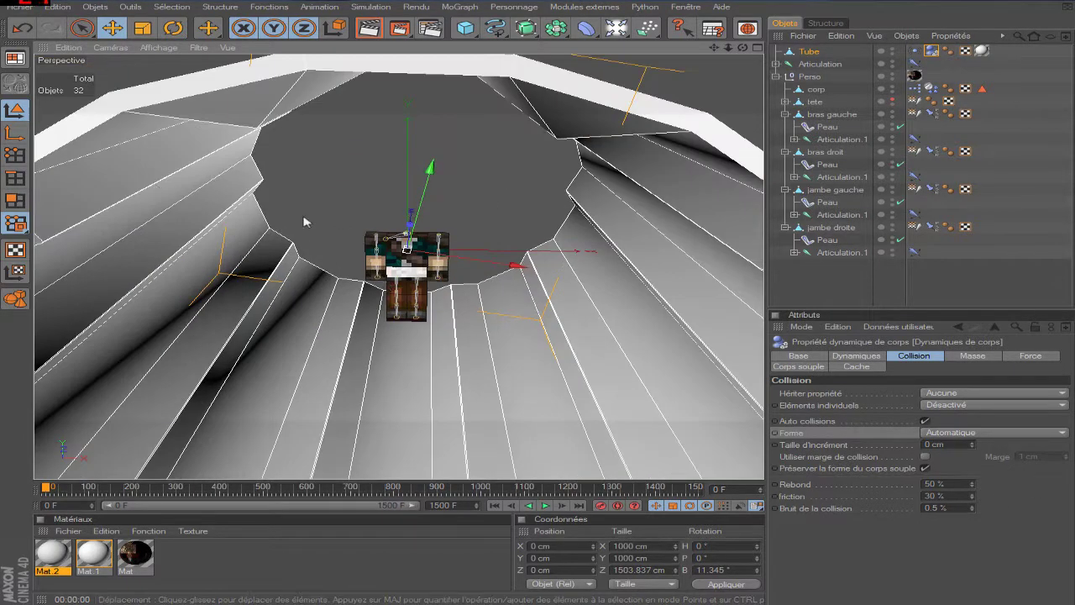
scroll(362, 176, "down", 5)
scroll(398, 308, "up", 1)
scroll(399, 307, "up", 2)
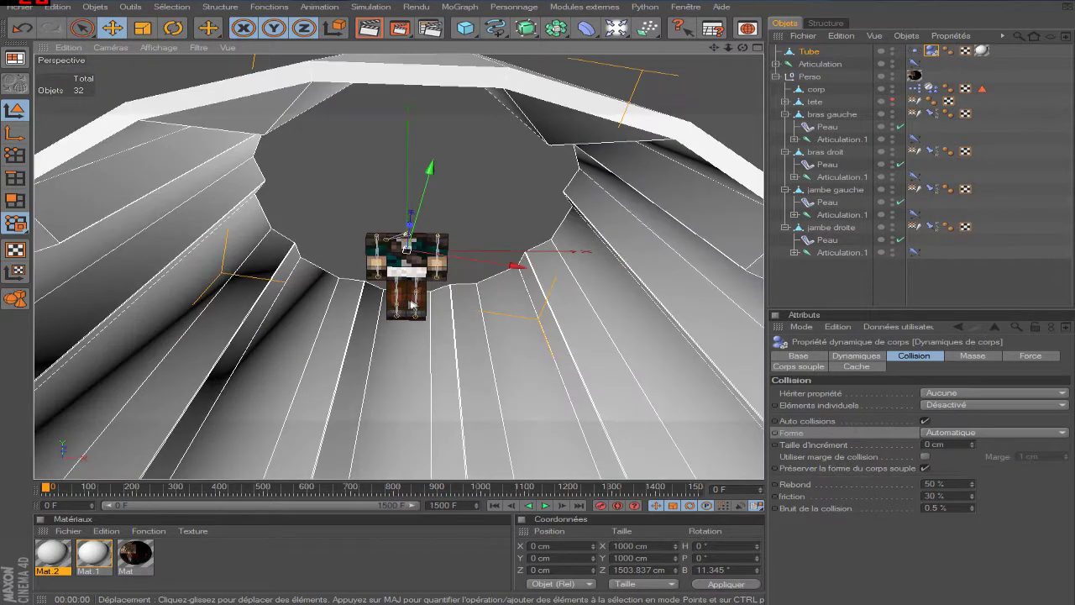
scroll(398, 308, "up", 1)
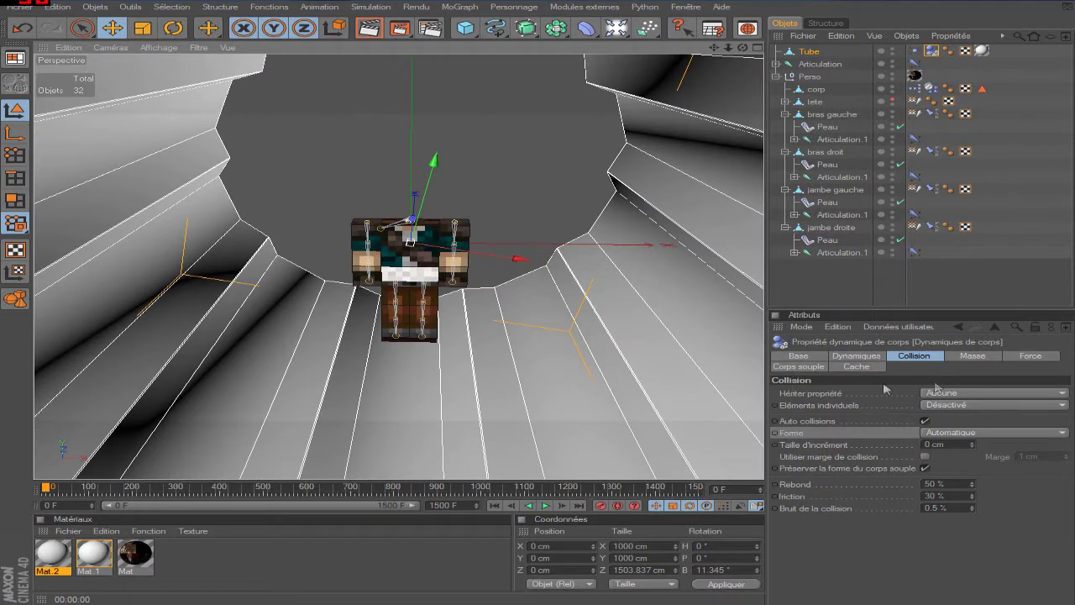
scroll(638, 371, "up", 2)
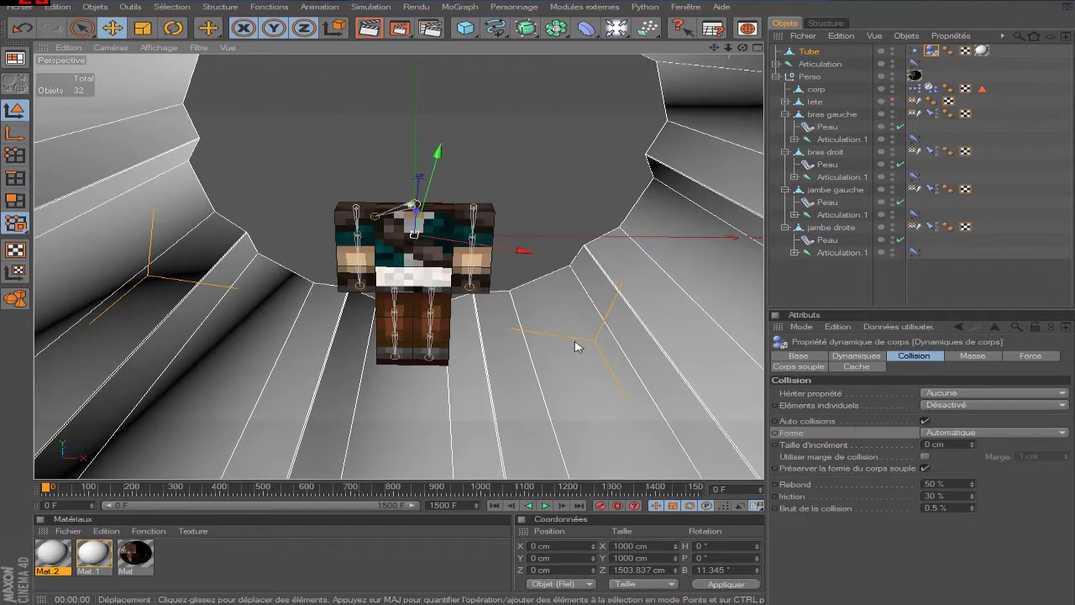
scroll(579, 343, "up", 1)
Set the Tube's collision Forme to Maillage en déplacement (Moving Mesh).
left_click(966, 433)
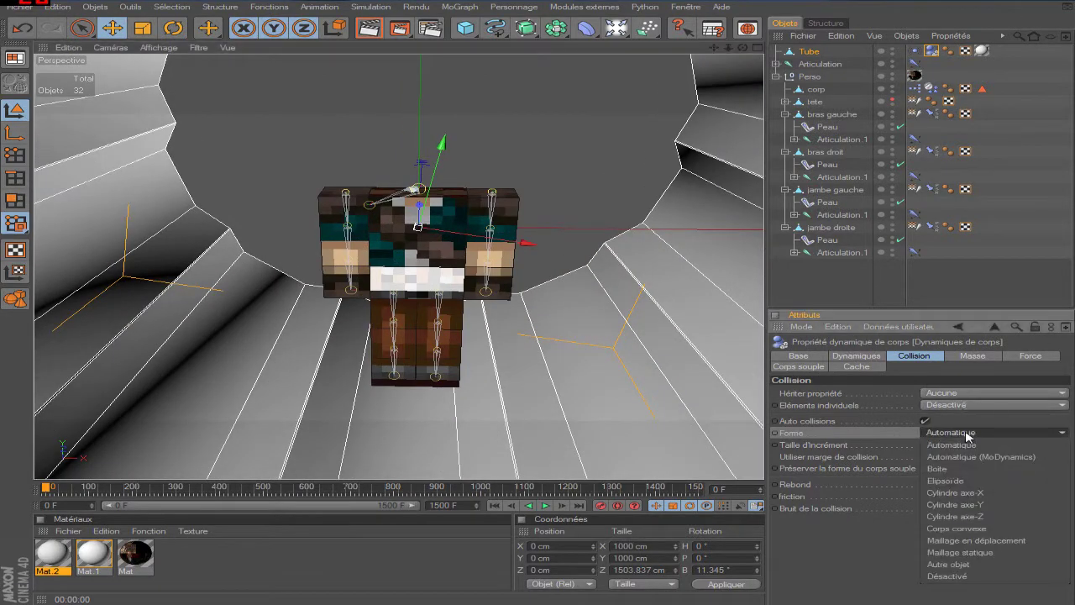
left_click(953, 479)
scroll(534, 228, "down", 1)
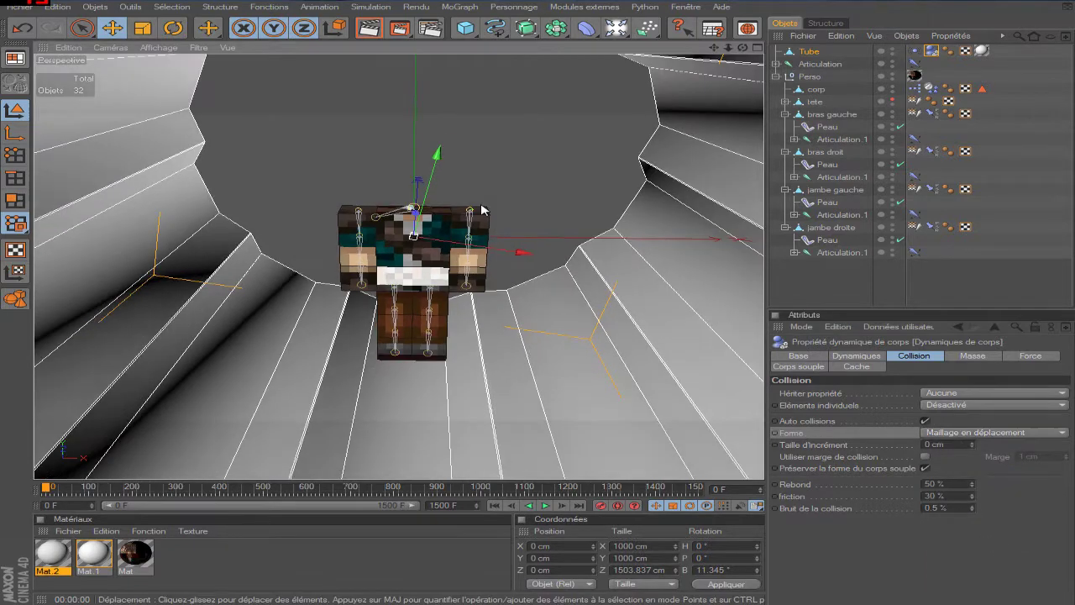
scroll(535, 227, "down", 1)
scroll(378, 155, "down", 1)
scroll(342, 359, "down", 1)
scroll(479, 232, "up", 2)
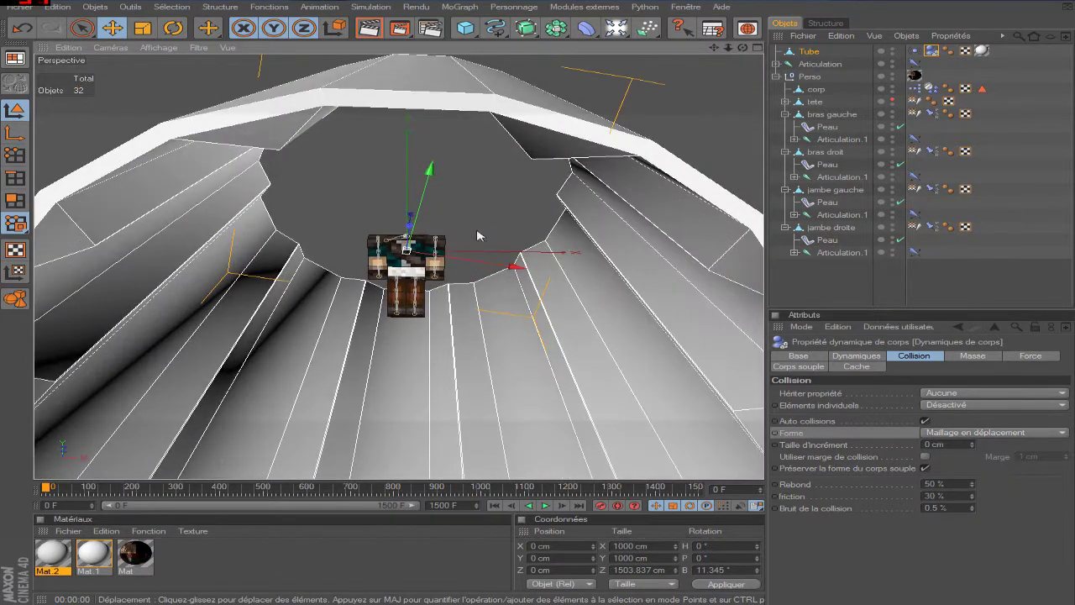
scroll(546, 219, "up", 2)
Check the Tube's 180° Vibration rotation, then play the simulation to watch the character tumble.
left_click(915, 51)
scroll(652, 149, "down", 1)
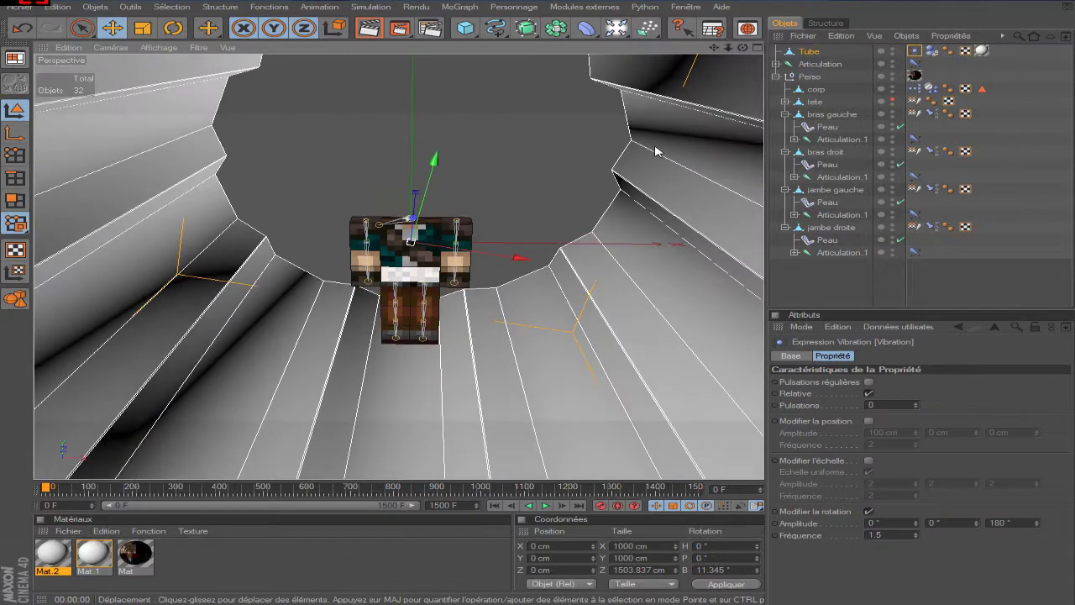
scroll(619, 152, "down", 2)
scroll(608, 154, "down", 1)
scroll(537, 173, "down", 1)
scroll(538, 173, "up", 2)
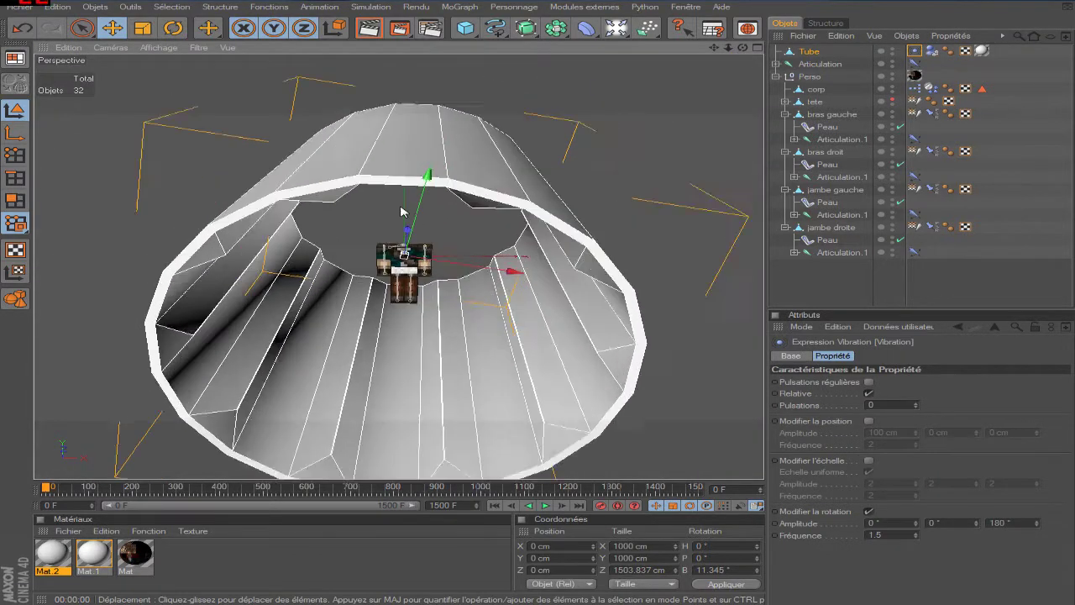
scroll(520, 240, "up", 2)
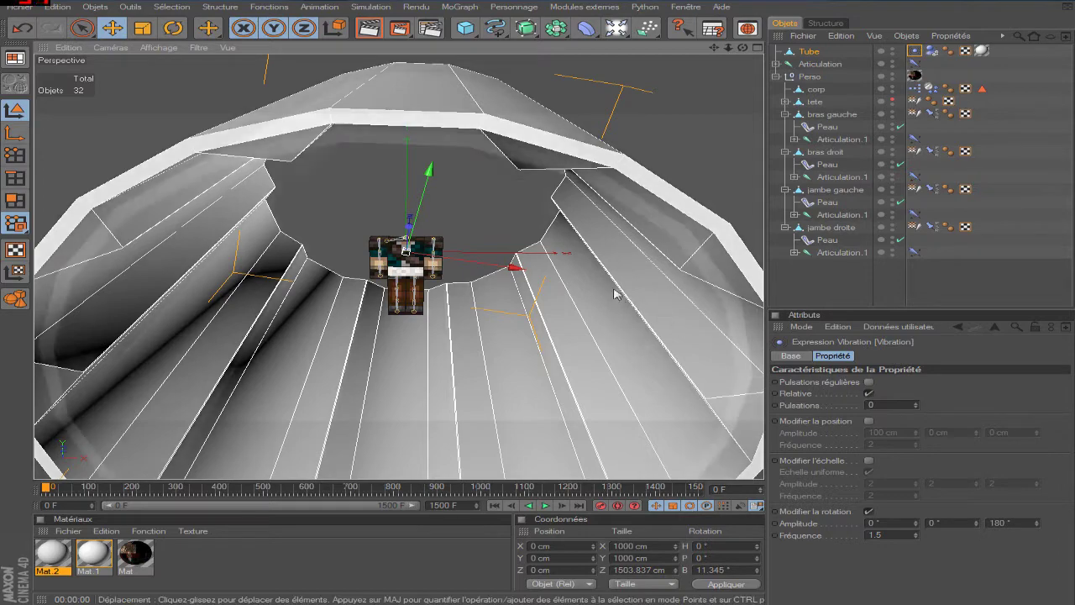
scroll(614, 297, "down", 3)
scroll(619, 288, "up", 1)
scroll(620, 283, "up", 2)
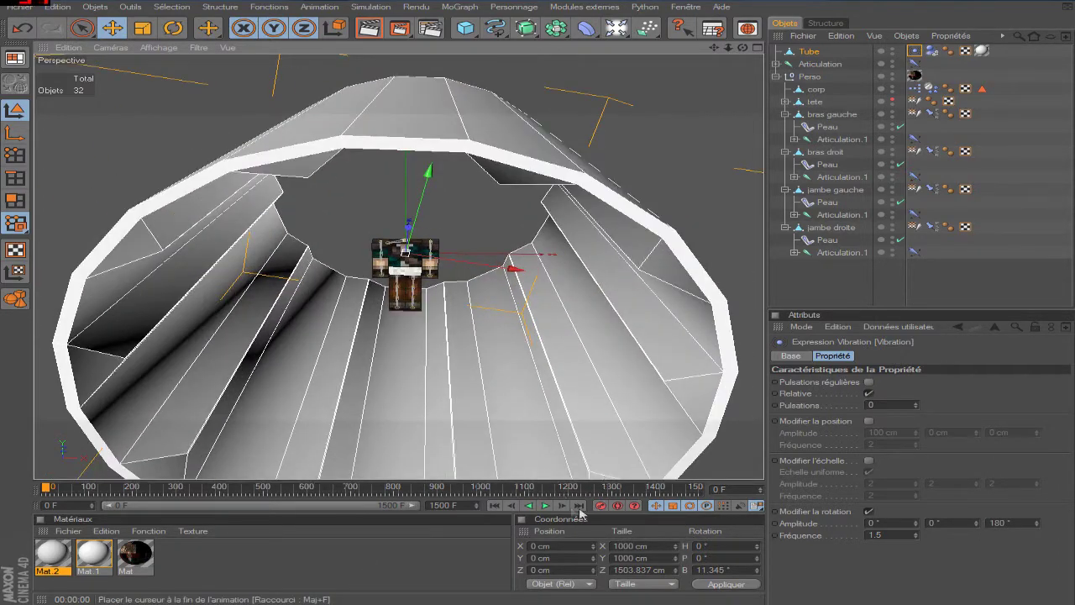
left_click(545, 505)
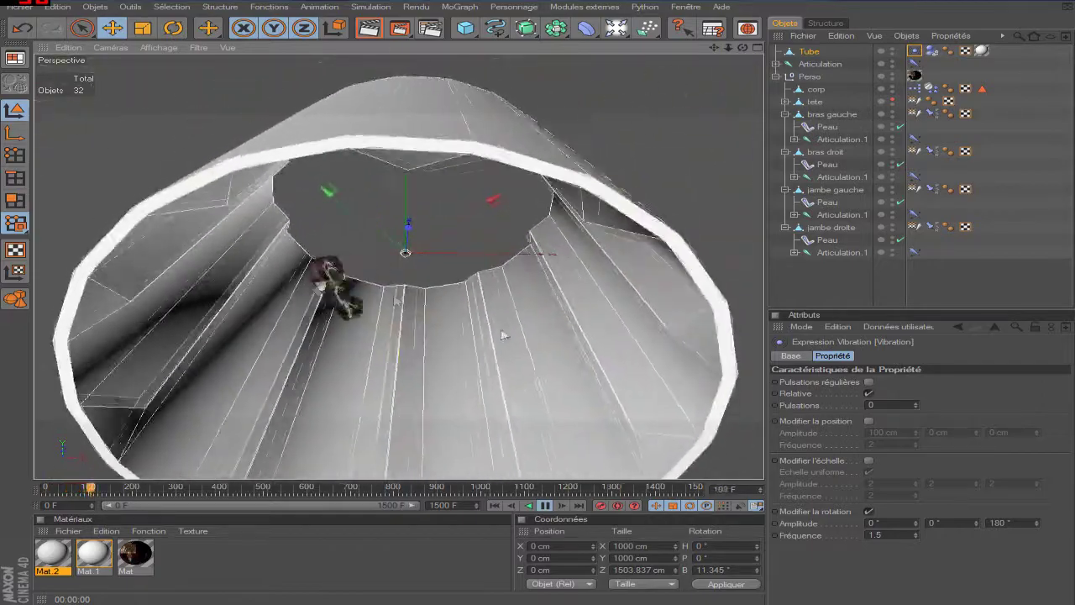
Stop playback and rewind the timeline to frame 0.
left_click(545, 506)
left_click(494, 506)
left_click(794, 302)
Check the corp body's Dynamics Body collision settings, then select the Tube.
scroll(581, 126, "up", 5)
left_click(819, 90)
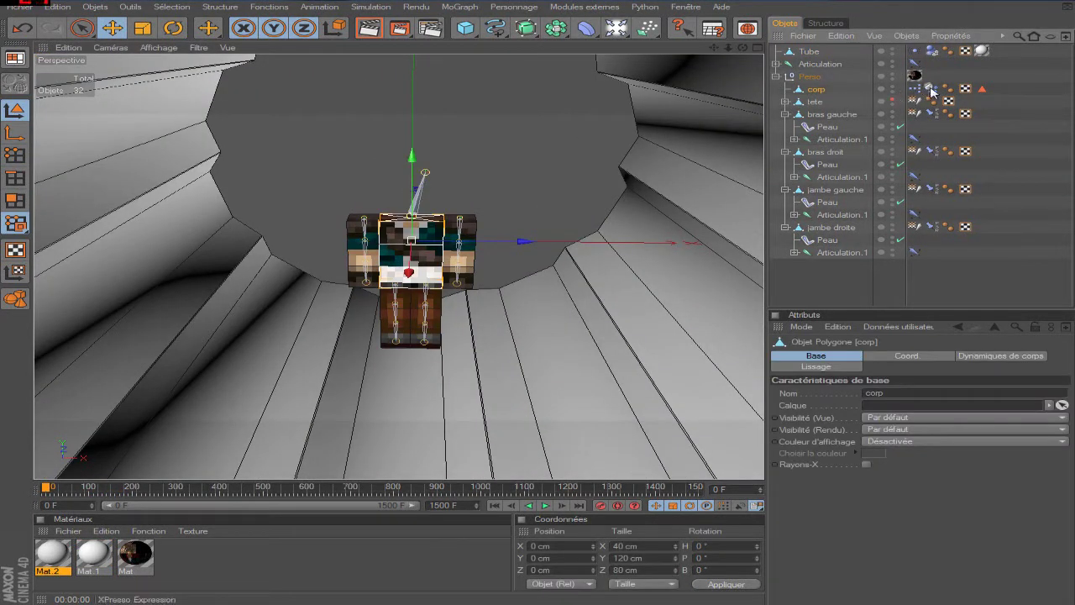
left_click(931, 89)
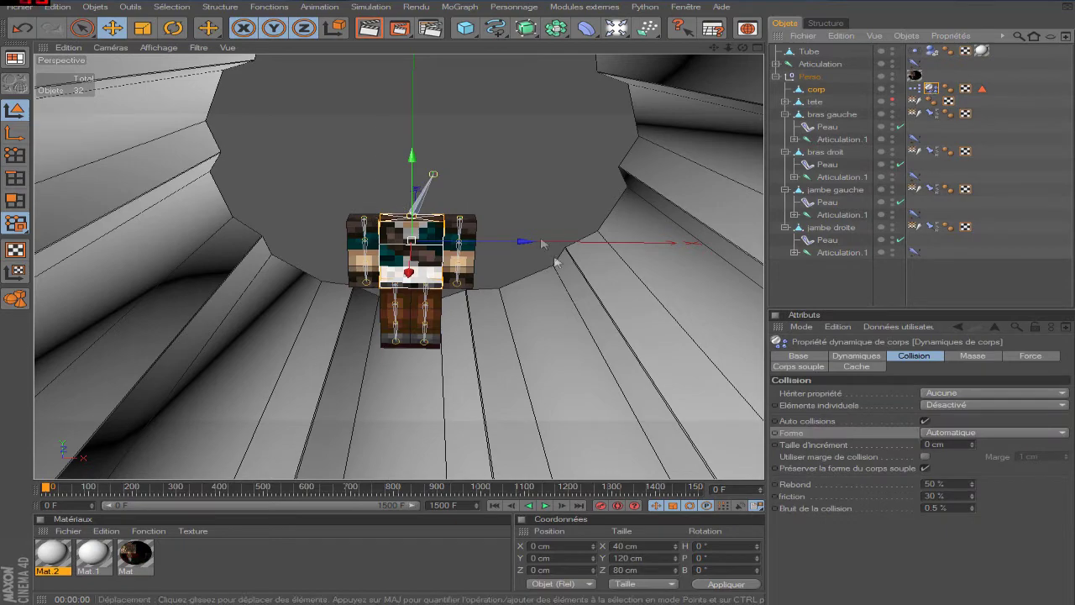
left_click(543, 388)
scroll(552, 390, "down", 5)
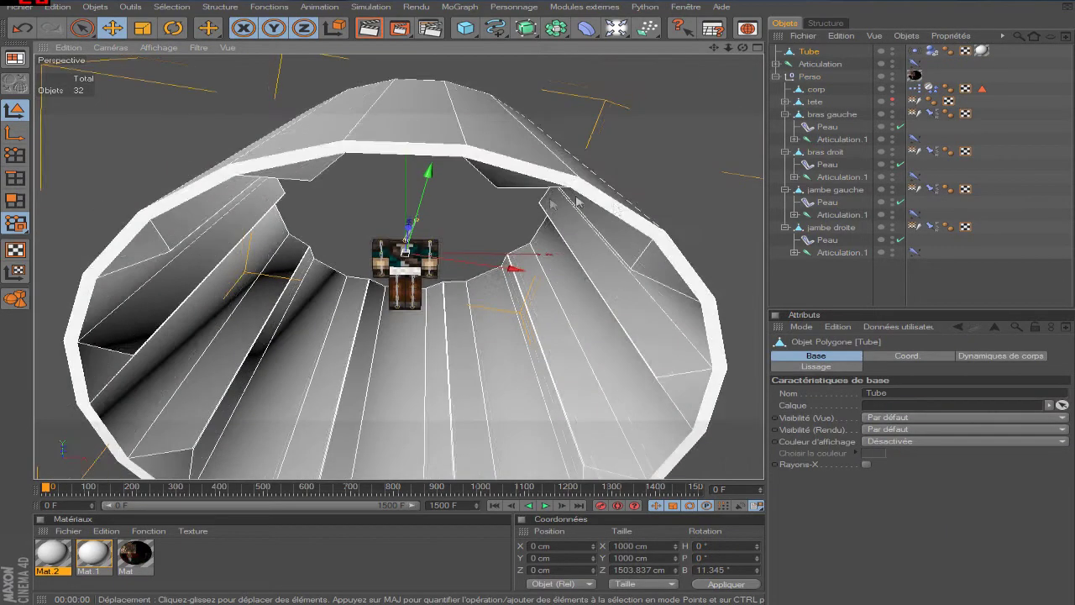
scroll(706, 92, "up", 2)
scroll(707, 93, "up", 3)
scroll(707, 93, "up", 3)
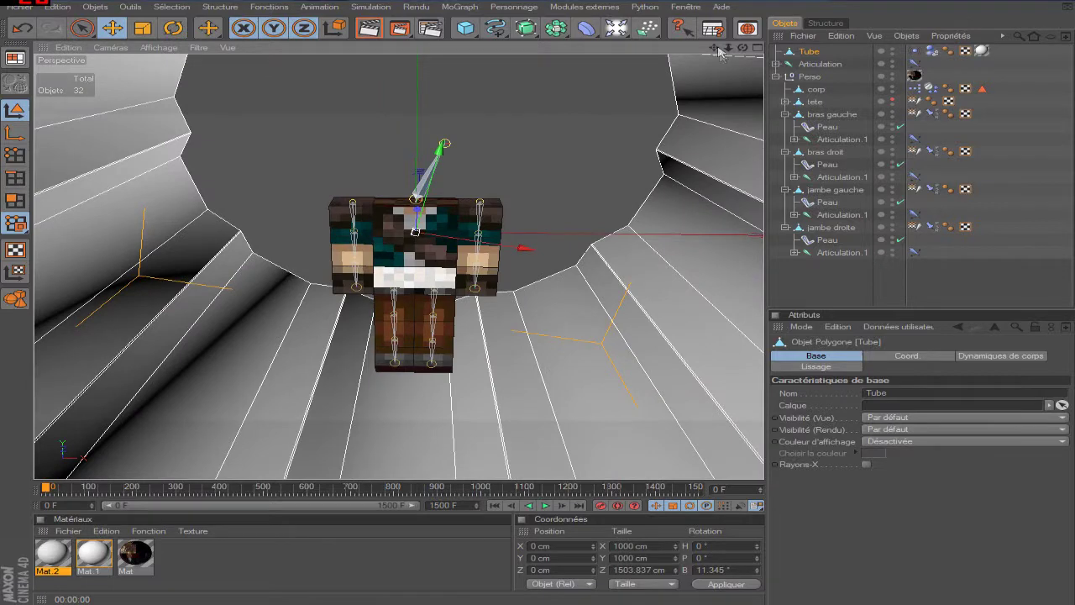
Expand Articulation.1 under both bras gauche and bras droit to reveal the joint chains.
left_click_drag(719, 52, 435, 206)
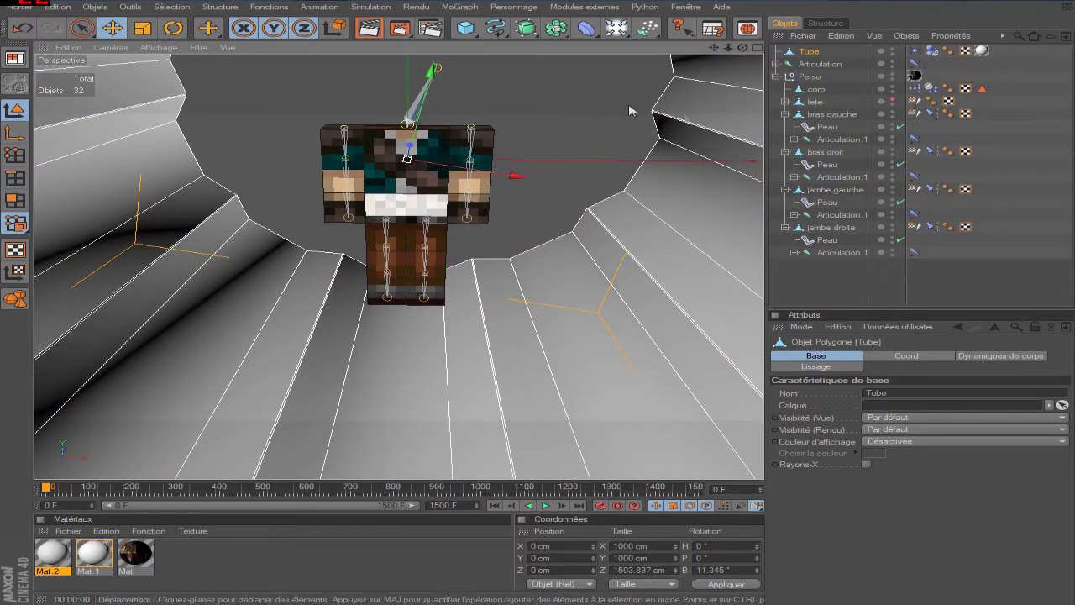
left_click(794, 140)
left_click(793, 214)
scroll(840, 227, "down", 1)
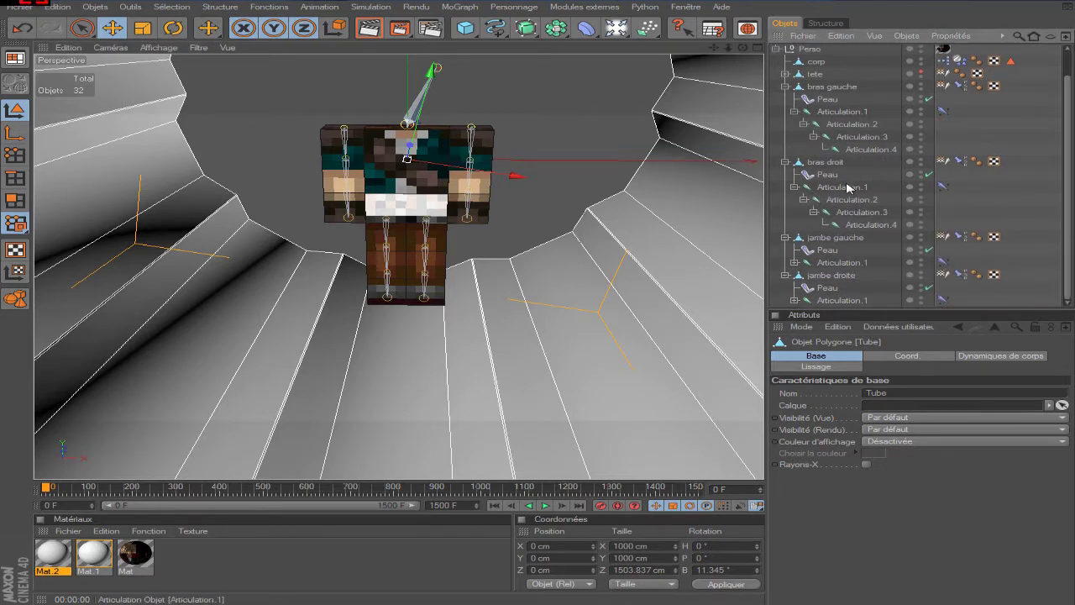
scroll(411, 160, "up", 2)
scroll(412, 160, "up", 2)
Select corp, bras gauche and jambe gauche, then the right arm's Articulation.2 (bone length 40.645 cm).
left_click(455, 117)
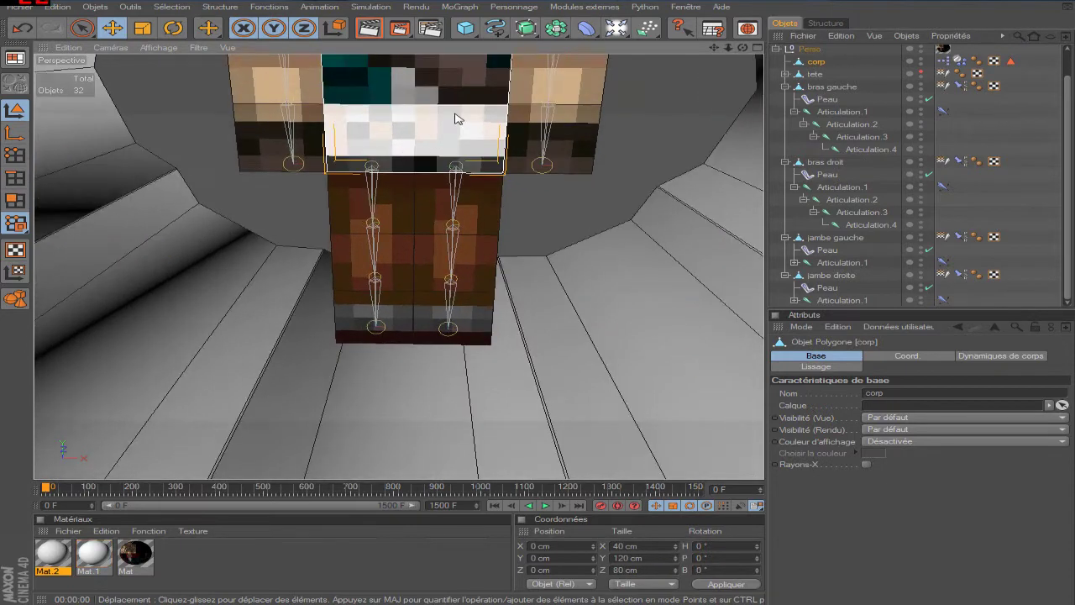
left_click(565, 121)
scroll(566, 120, "up", 2)
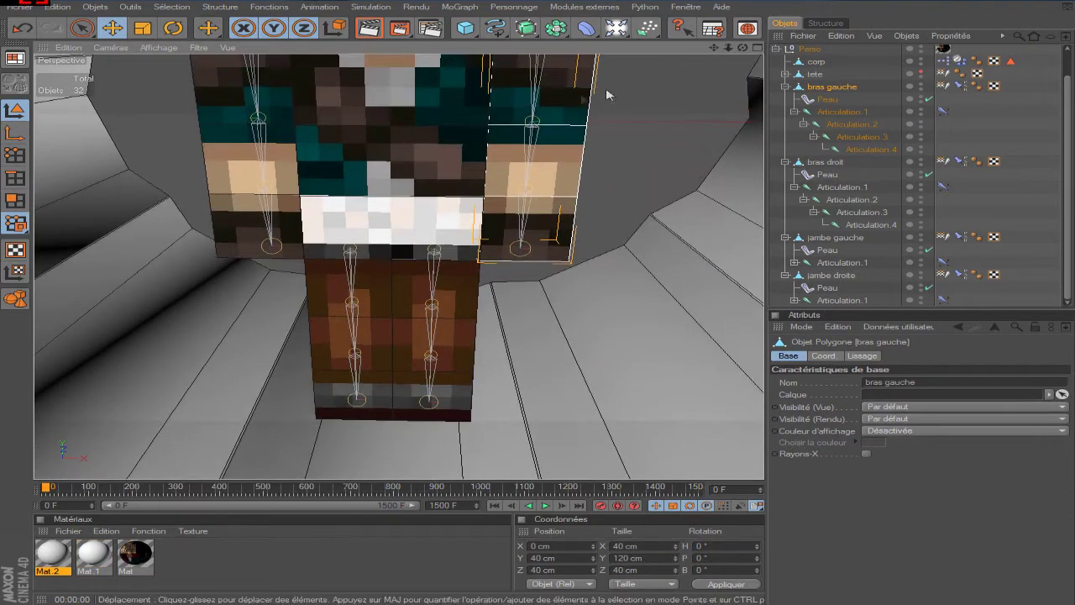
left_click(435, 282)
scroll(481, 123, "down", 2)
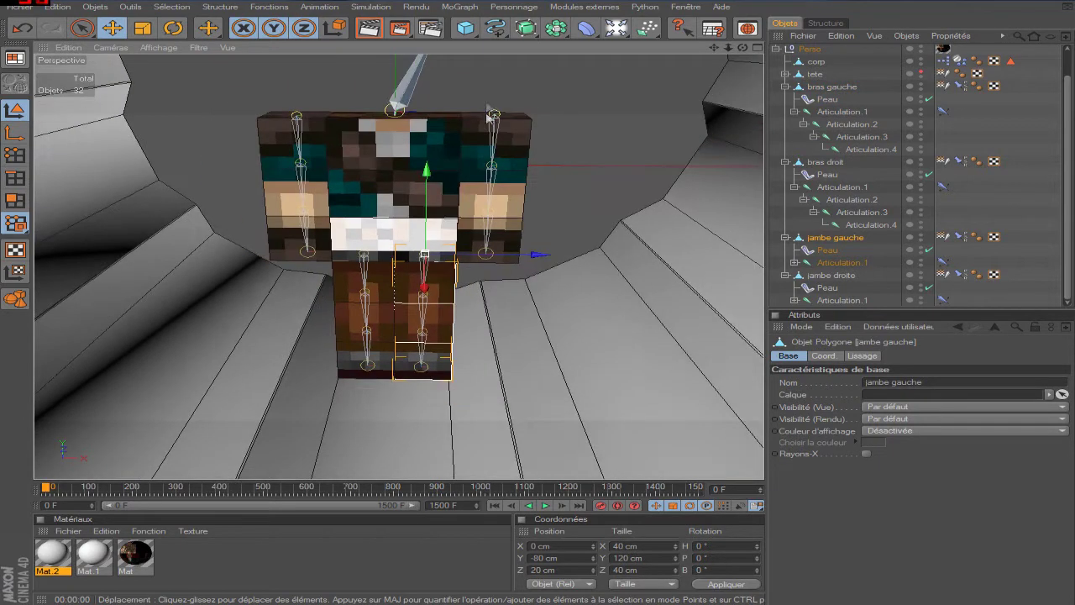
scroll(499, 122, "down", 1)
scroll(504, 122, "up", 1)
scroll(504, 122, "up", 1)
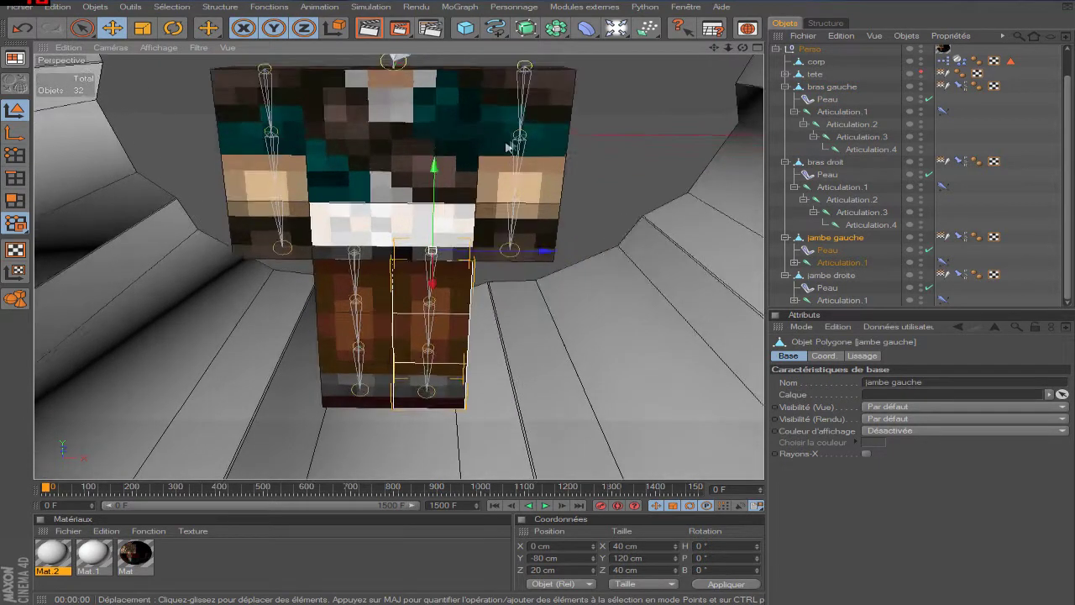
scroll(507, 118, "down", 2)
scroll(508, 118, "down", 1)
left_click(856, 200)
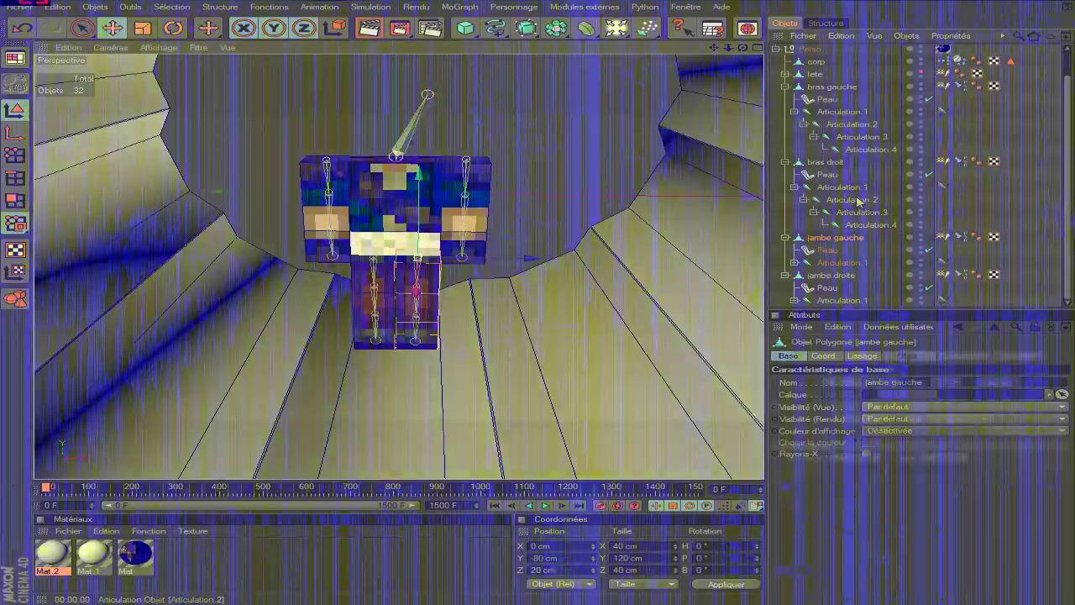
scroll(454, 171, "up", 1)
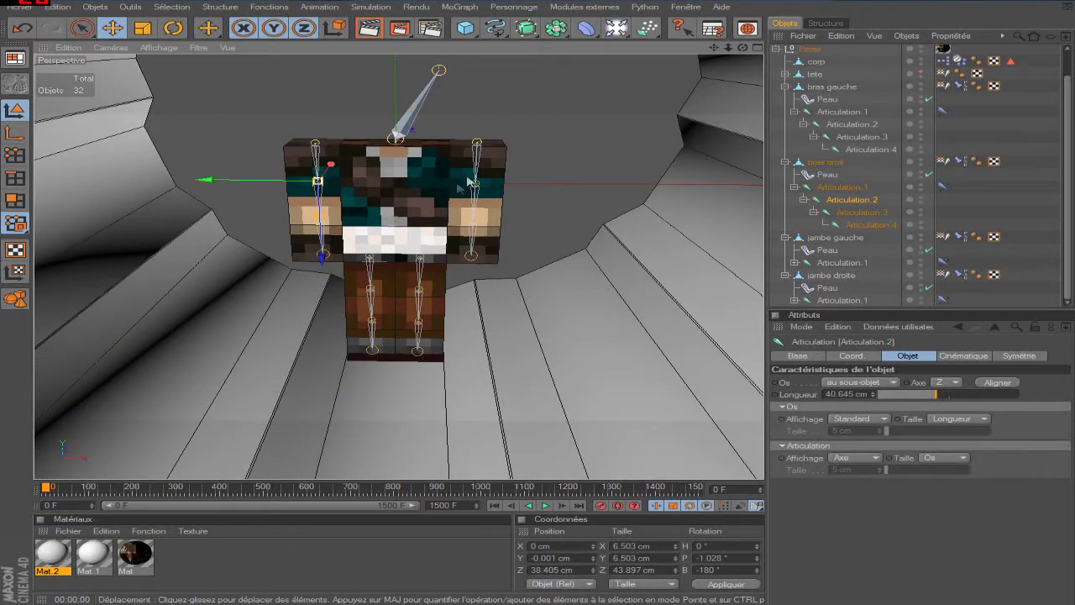
Show the IK tag settings of the right arm's Articulation.1 joint.
left_click(853, 189)
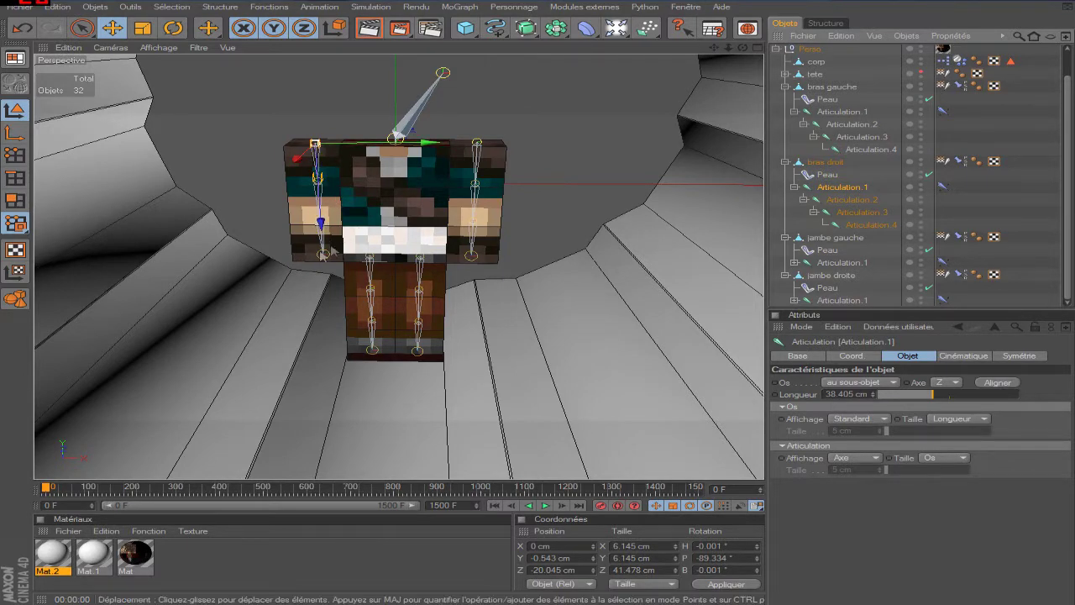
scroll(410, 208, "up", 2)
scroll(411, 207, "up", 2)
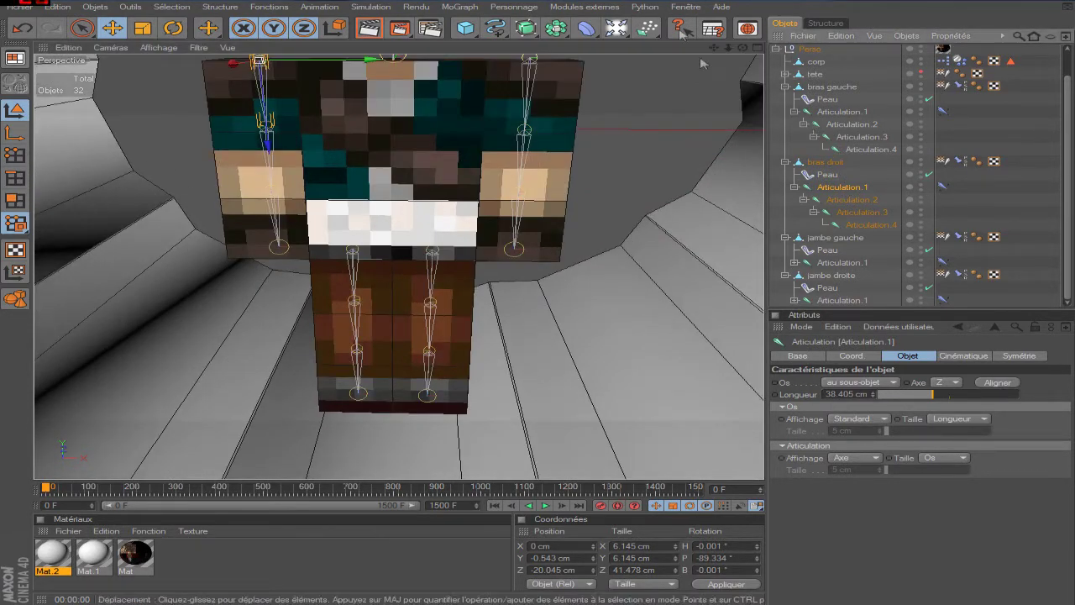
left_click_drag(724, 51, 855, 75)
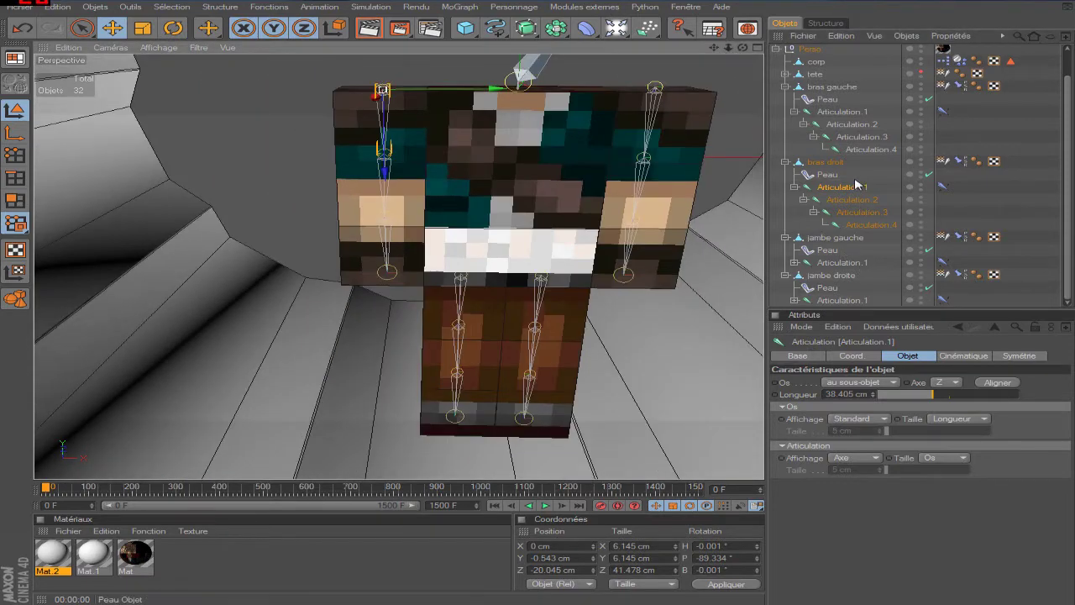
left_click(943, 187)
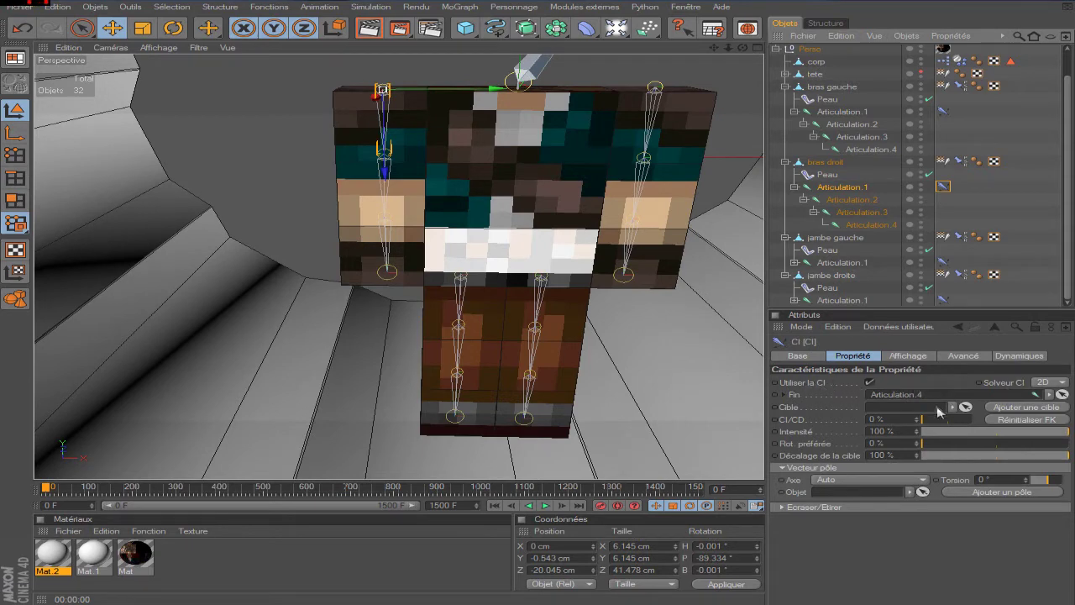
Review the IK Dynamiques (30 % force, Tube collider), then drag the right arm chain sideways.
left_click_drag(721, 276, 541, 164, "alt")
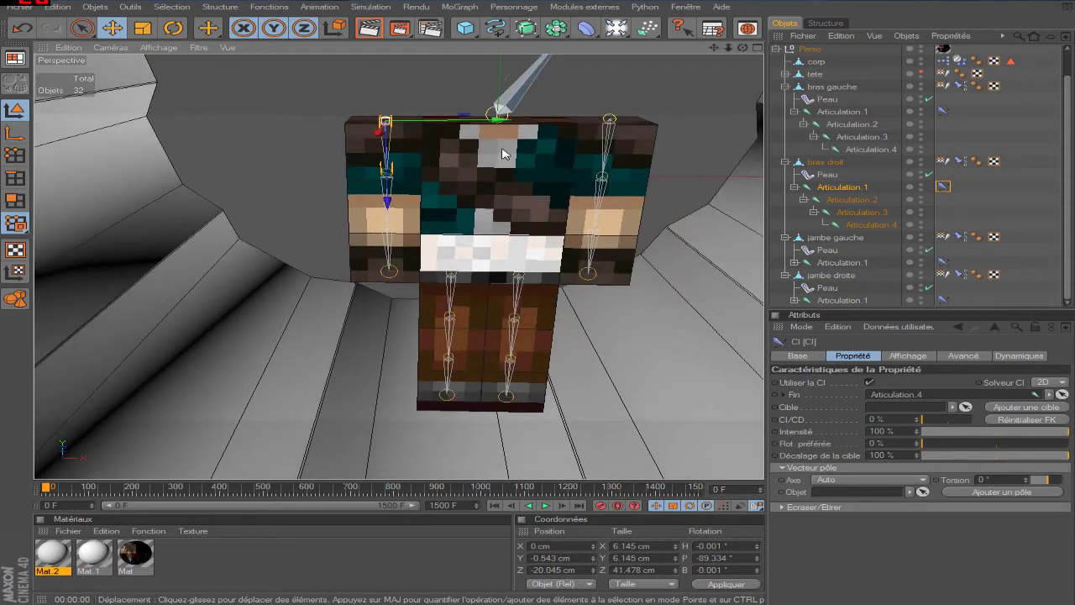
scroll(541, 164, "up", 2)
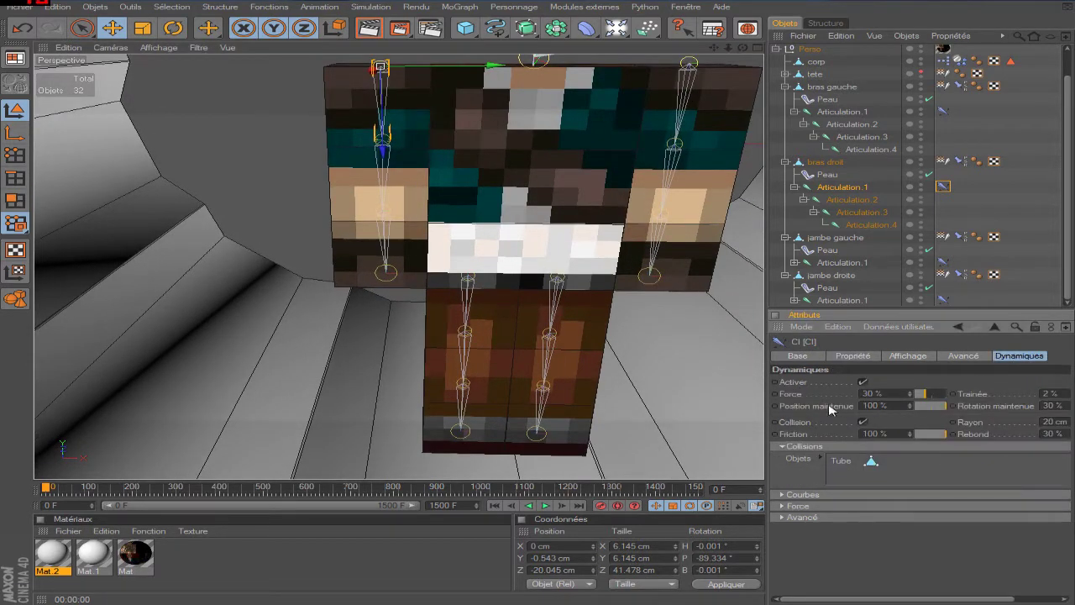
scroll(594, 206, "down", 2)
scroll(595, 205, "down", 2)
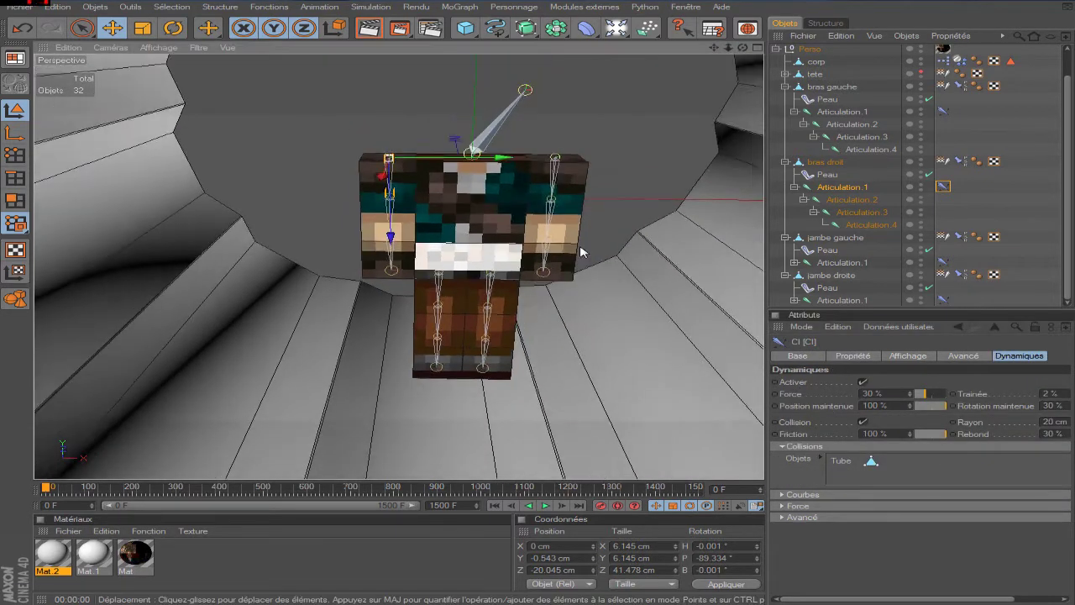
scroll(594, 206, "down", 3)
scroll(595, 206, "down", 2)
scroll(595, 206, "down", 3)
scroll(595, 206, "up", 1)
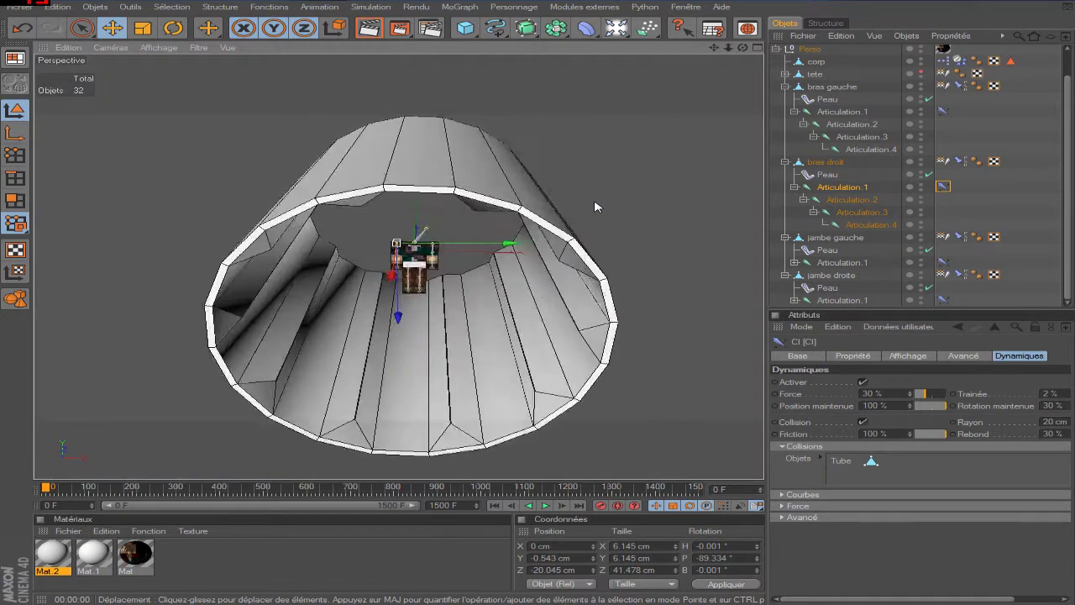
scroll(595, 205, "up", 3)
scroll(592, 204, "up", 2)
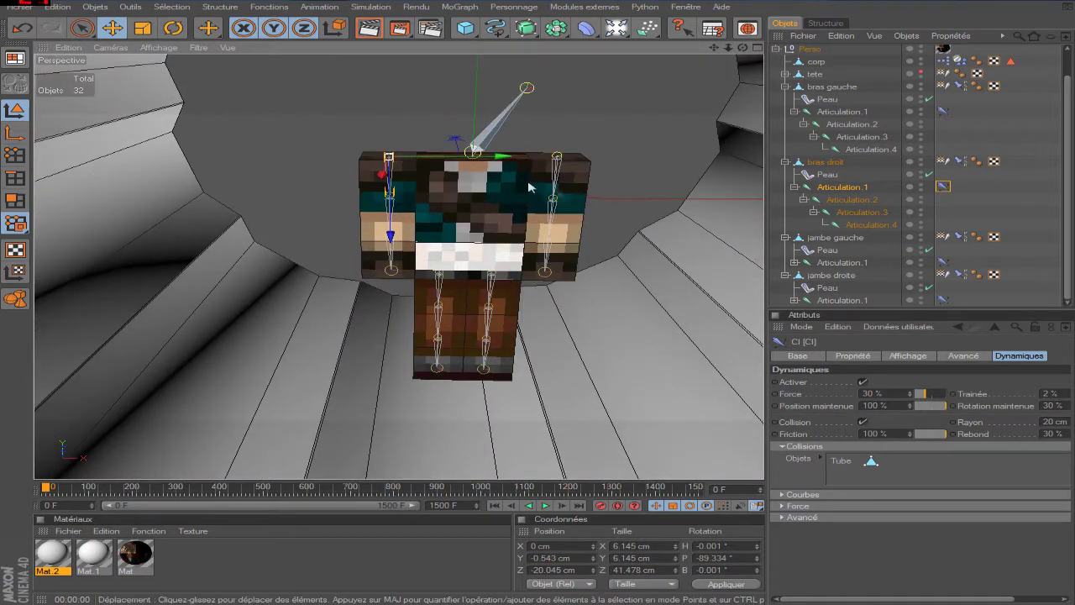
mouse_move(389, 157)
left_mouse_down()
mouse_move(109, 156)
mouse_move(284, 157)
left_mouse_up()
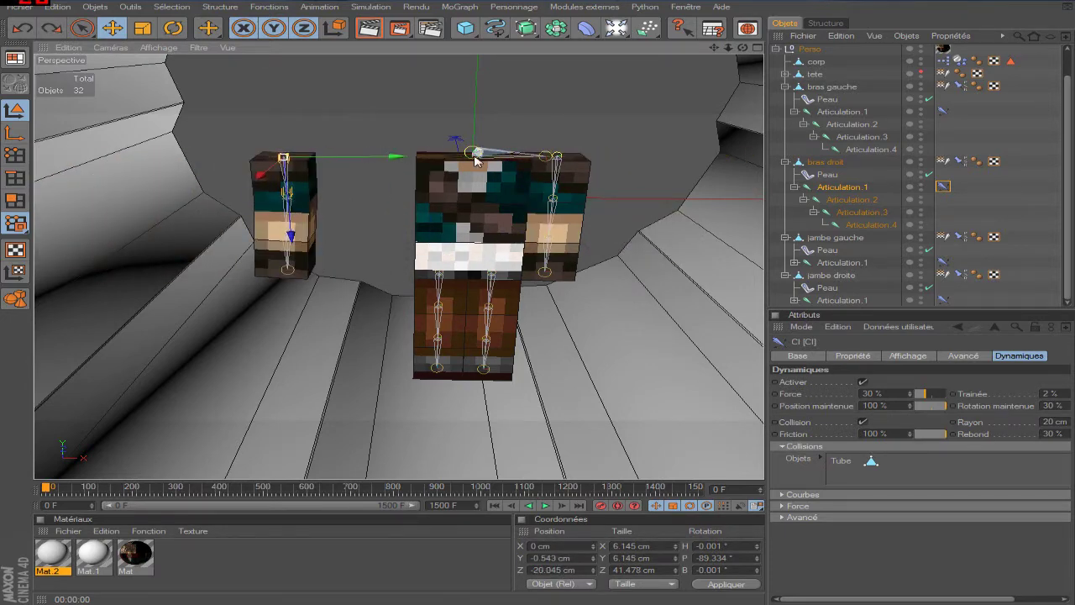
Undo the arm drag to return it beside the body, then select the Tube.
key("ctrl+z")
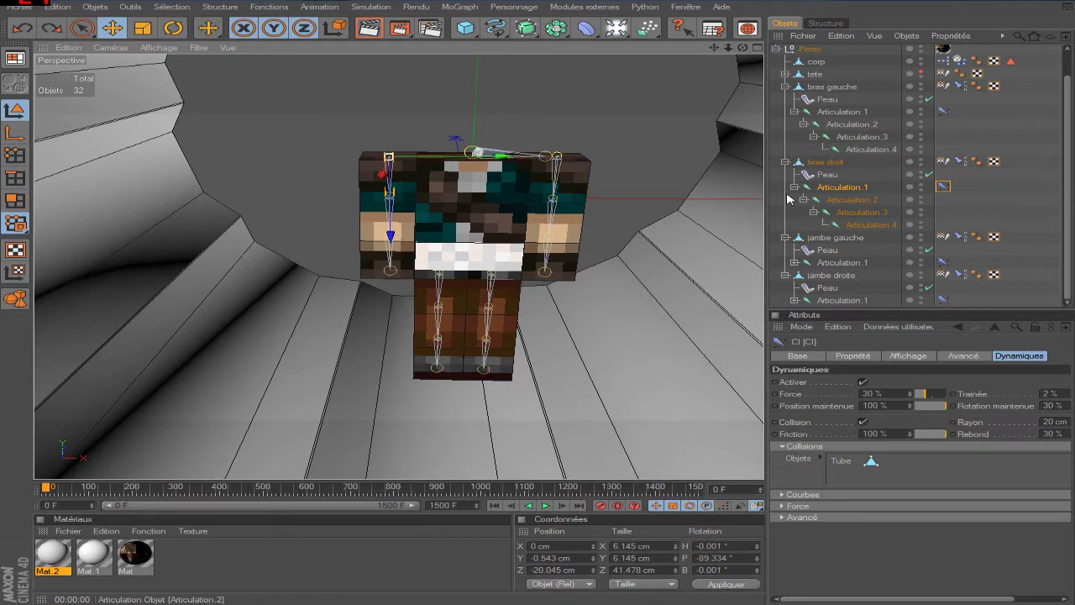
left_click(788, 198)
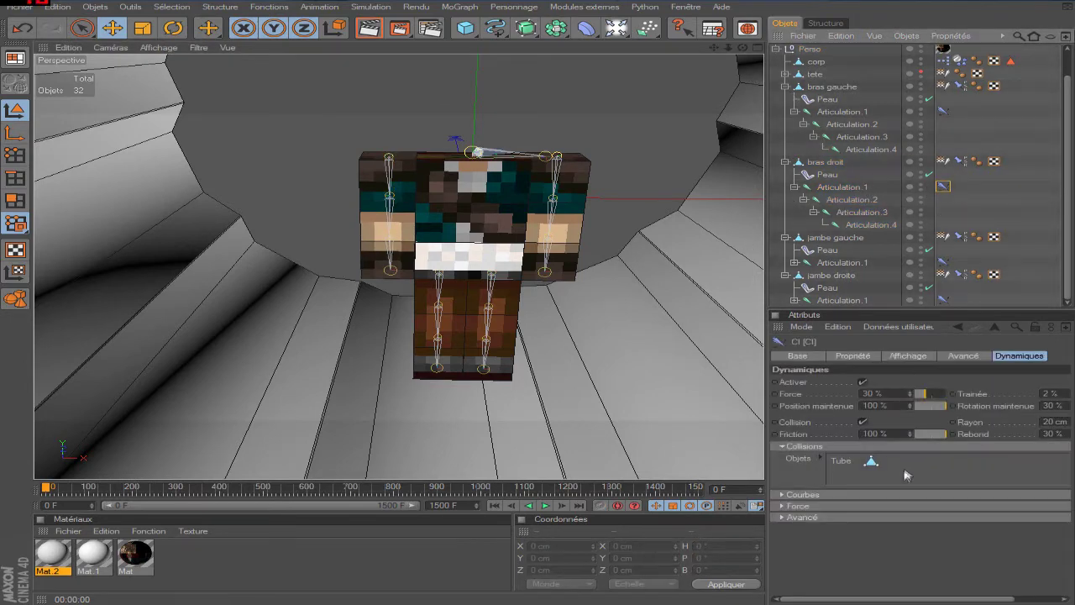
scroll(588, 274, "down", 3)
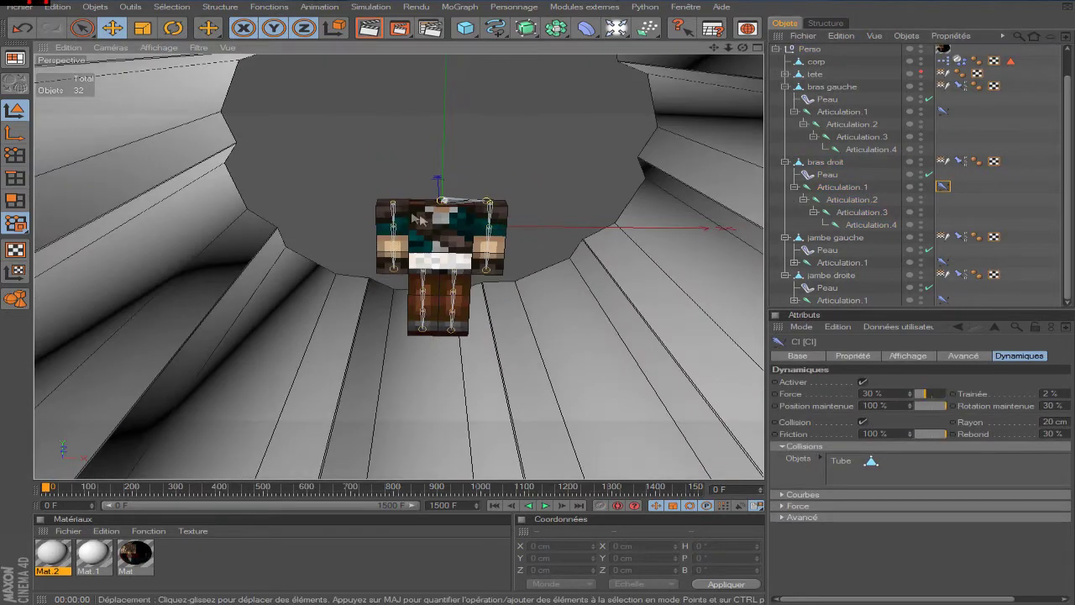
scroll(420, 220, "down", 3)
left_click(631, 246)
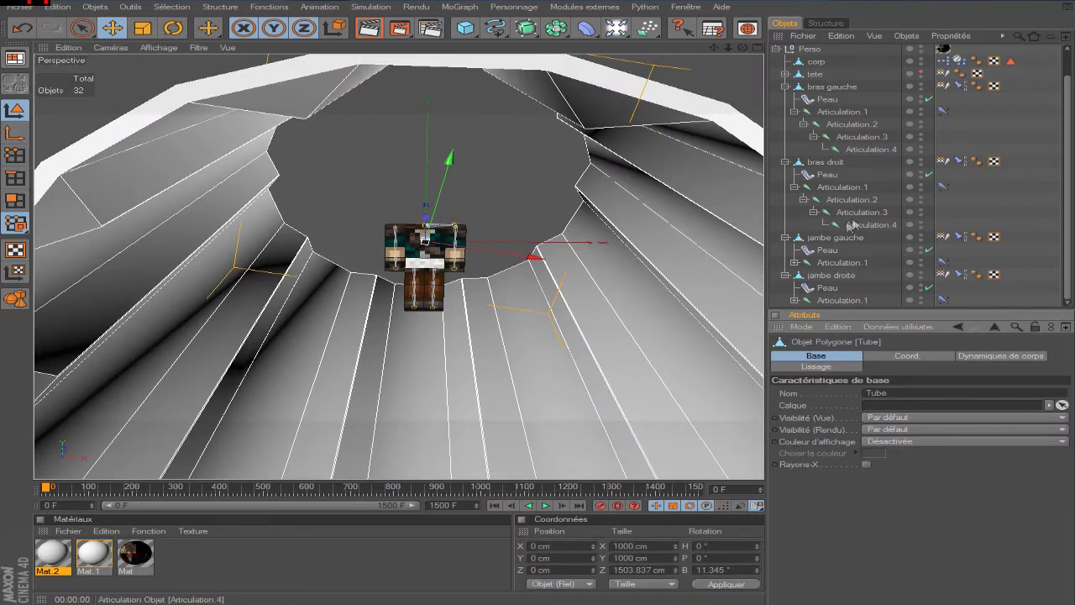
Recheck the IK tag's Tube collider, then show jambe gauche's PSR Constraint tag settings.
left_click(943, 187)
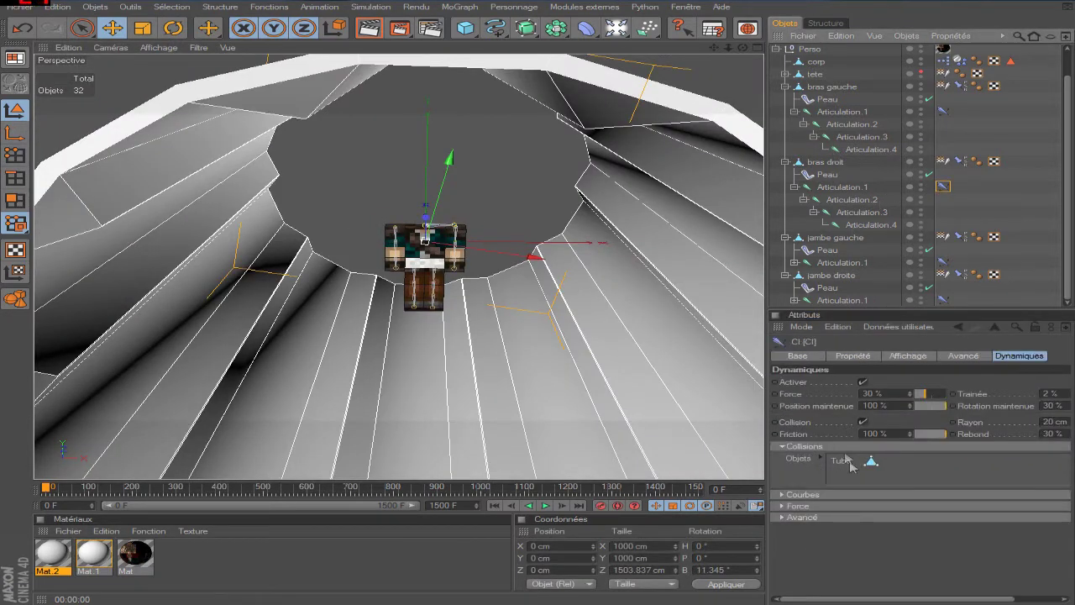
left_click(852, 481)
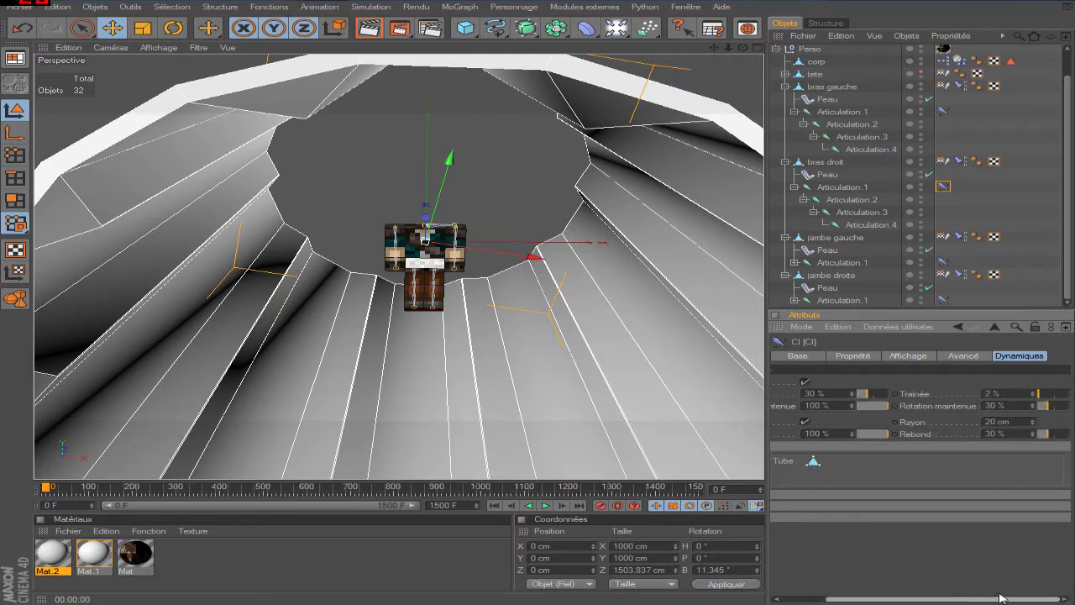
scroll(588, 252, "up", 1)
scroll(437, 205, "up", 3)
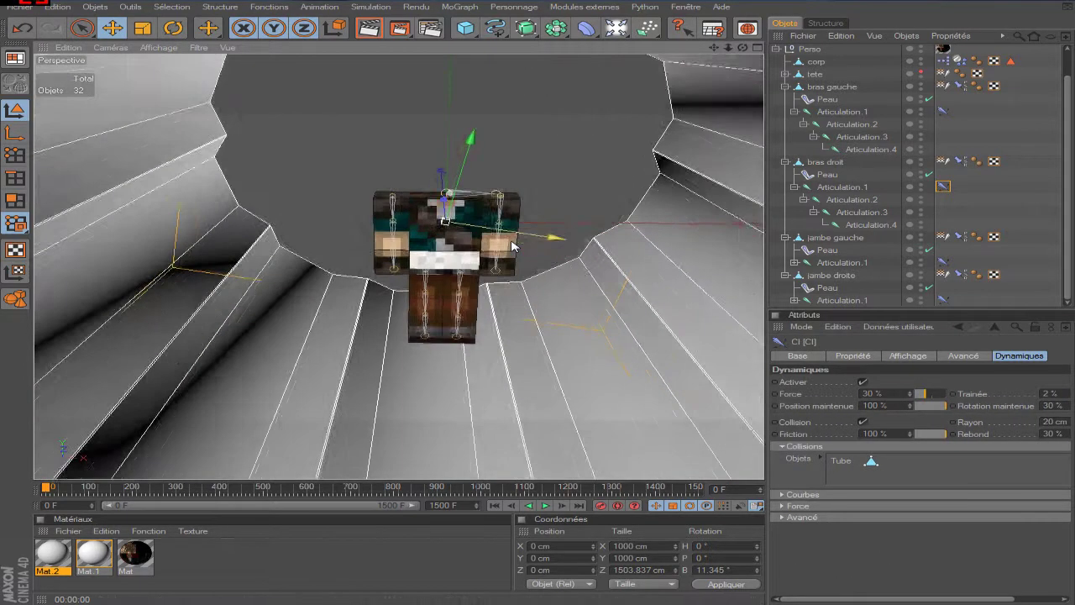
scroll(437, 205, "up", 3)
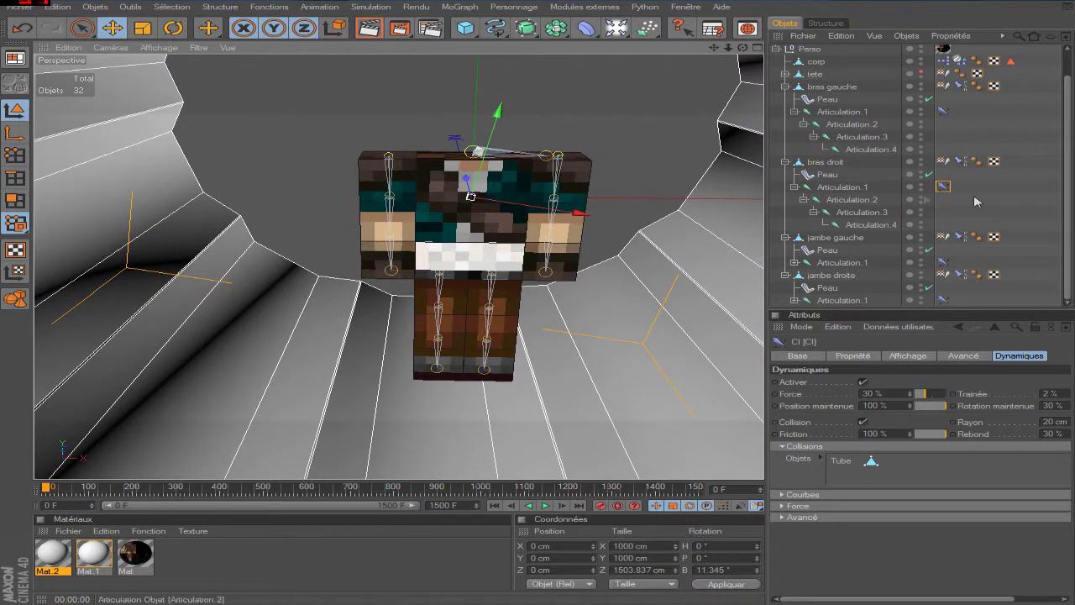
left_click(960, 239)
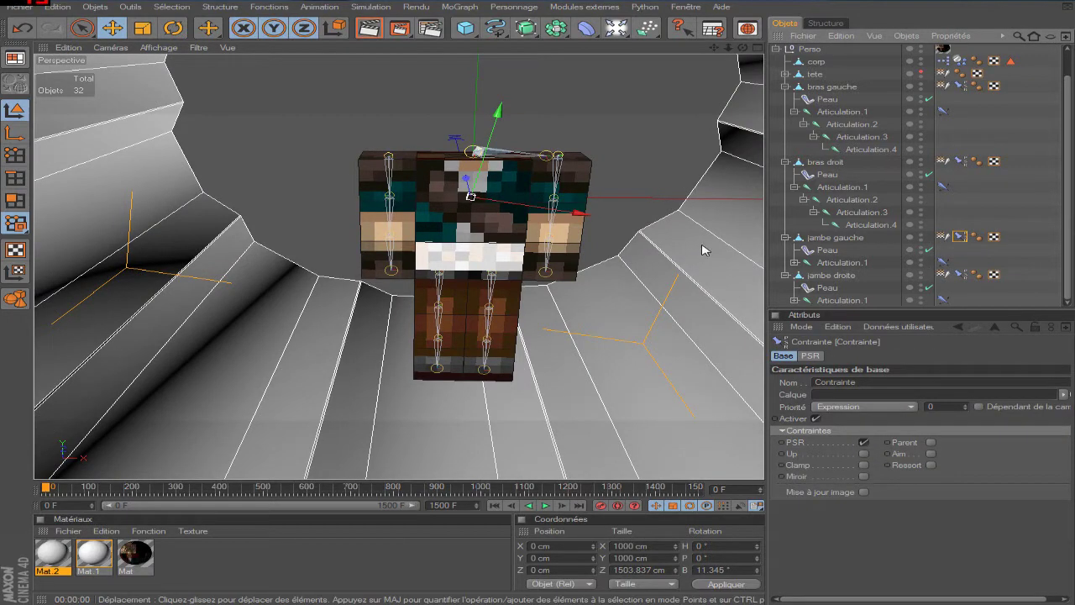
Check that bras droit's Contrainte tag PSR-constrains the right arm to corp.
scroll(702, 245, "up", 3)
scroll(576, 157, "down", 2)
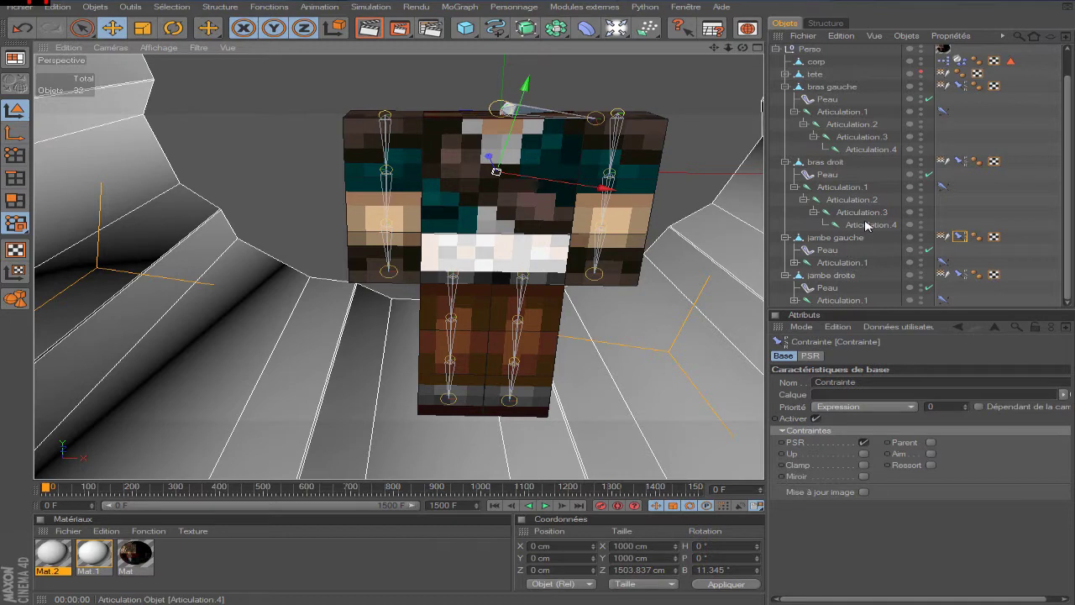
left_click(828, 162)
left_click(942, 159)
left_click(960, 160)
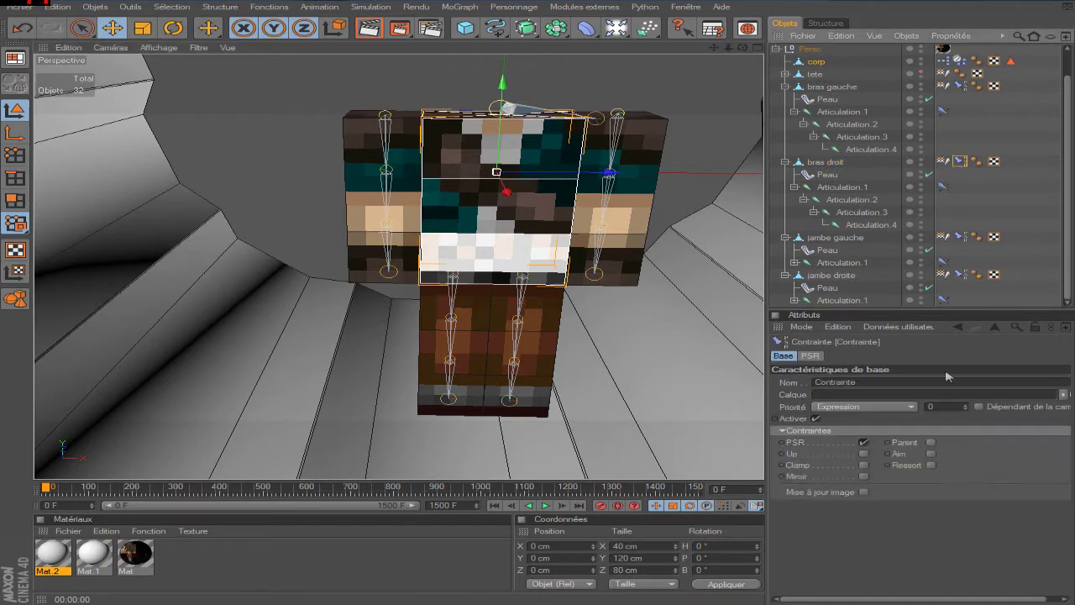
left_click(811, 356)
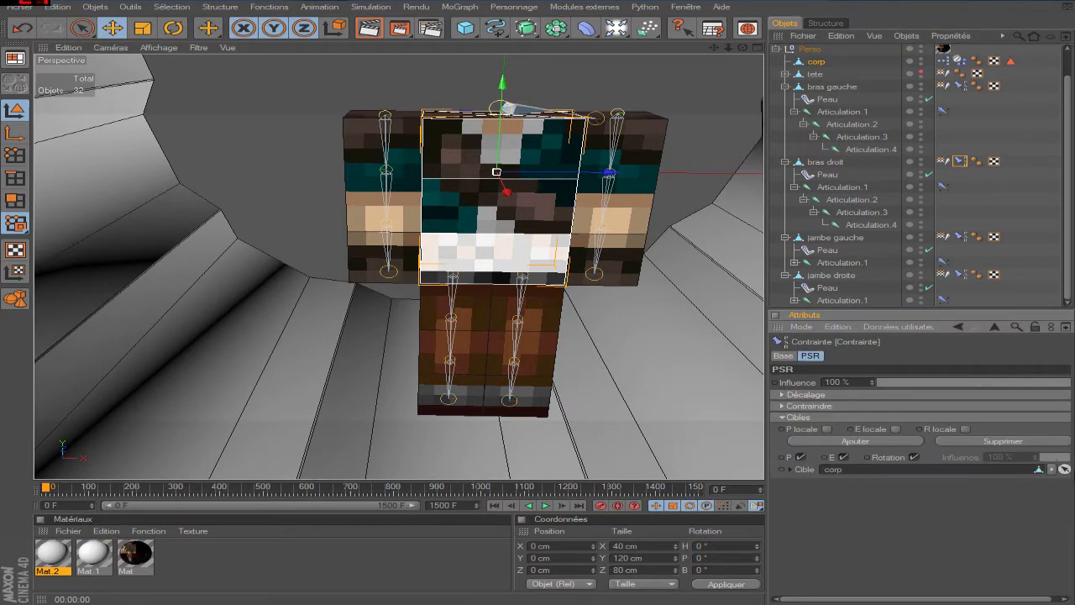
scroll(485, 133, "down", 2)
scroll(486, 133, "up", 5)
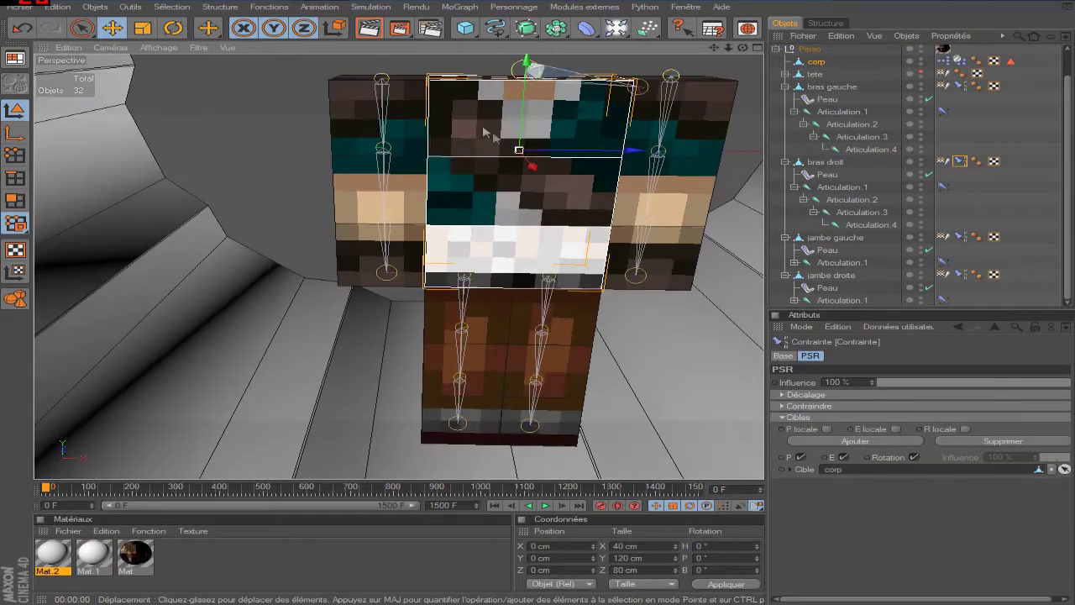
scroll(550, 226, "down", 2)
scroll(561, 173, "down", 1)
scroll(561, 172, "down", 1)
Review corp's Dynamiques de corps Collision settings, then select Tube and return to corp.
left_click(959, 61)
scroll(574, 215, "down", 1)
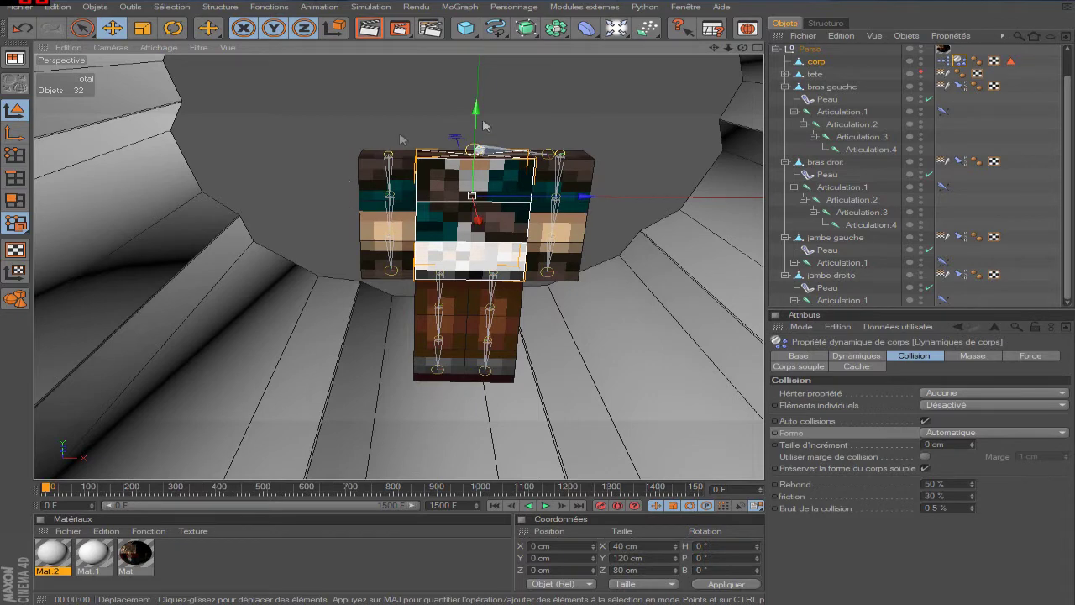
scroll(518, 223, "down", 2)
left_click(569, 283)
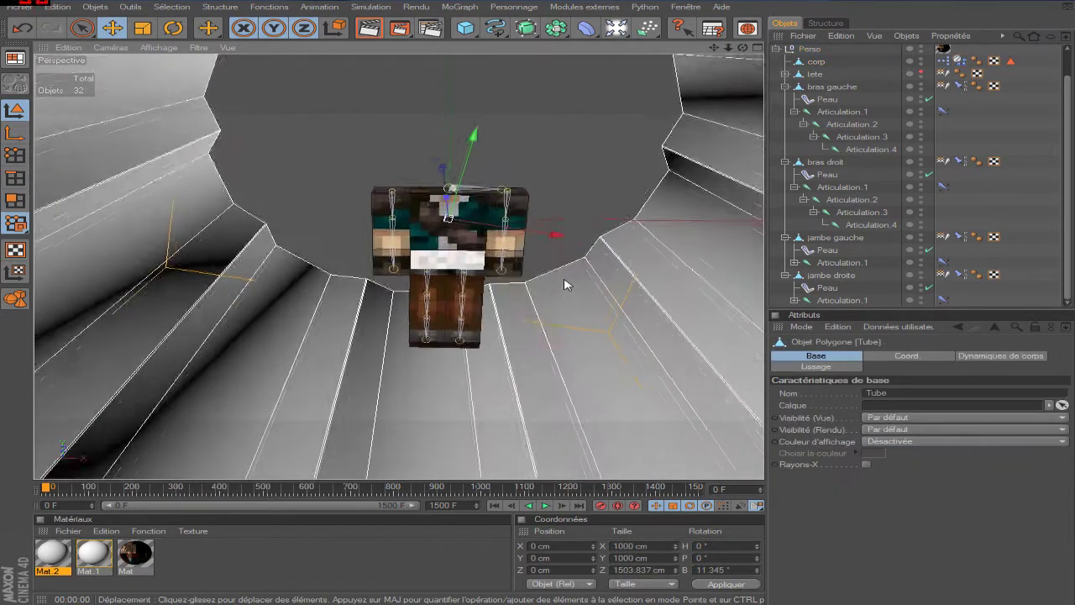
scroll(458, 241, "up", 4)
left_click(458, 242)
scroll(379, 117, "up", 2)
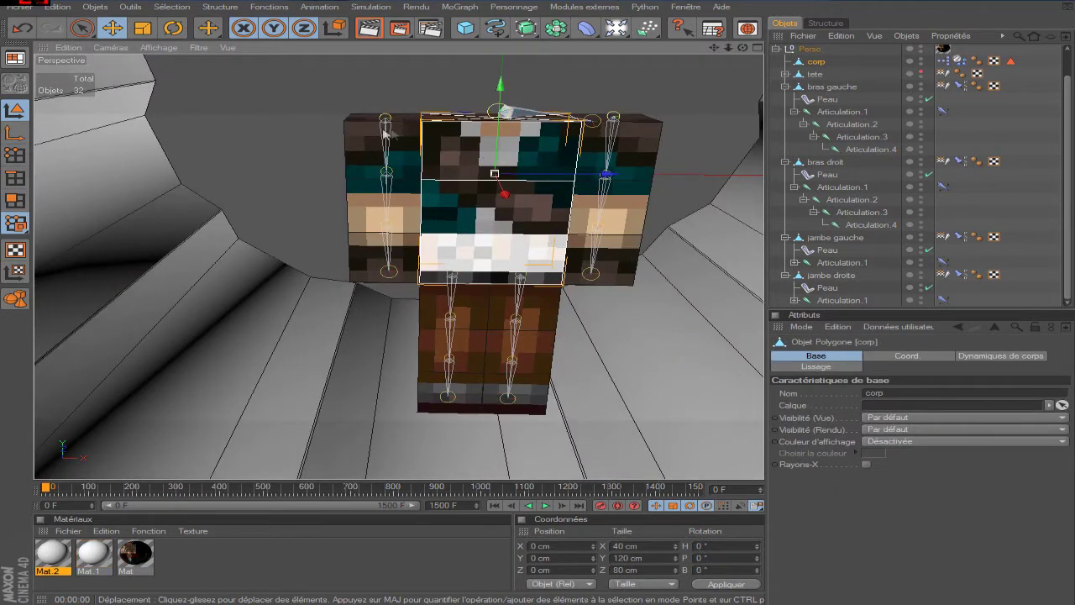
Inspect the IK tag settings on the right arm's Articulation.1 joint.
left_click(840, 187)
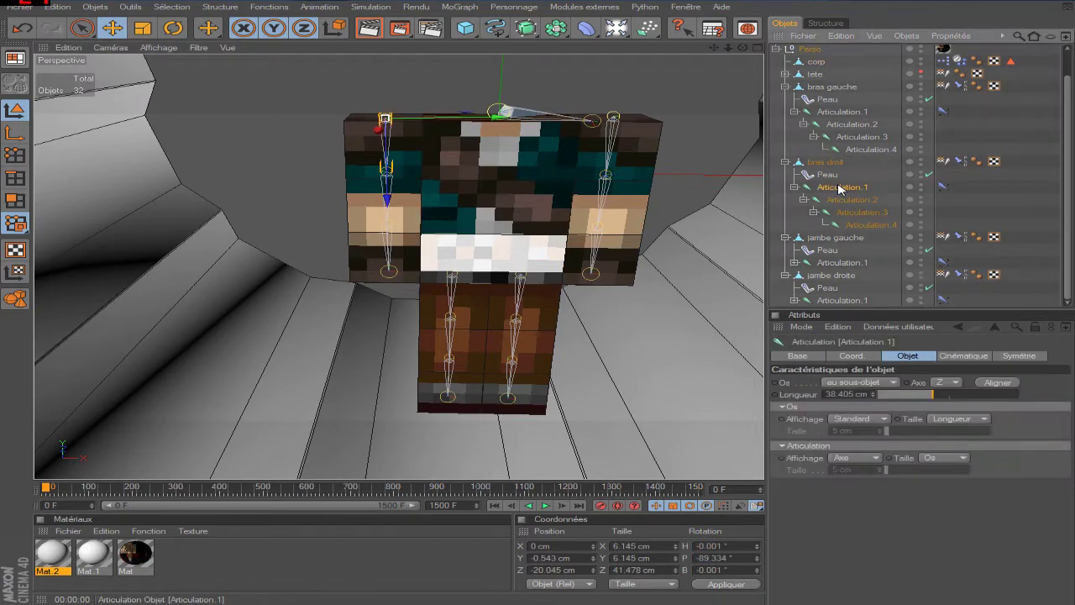
left_click(943, 185)
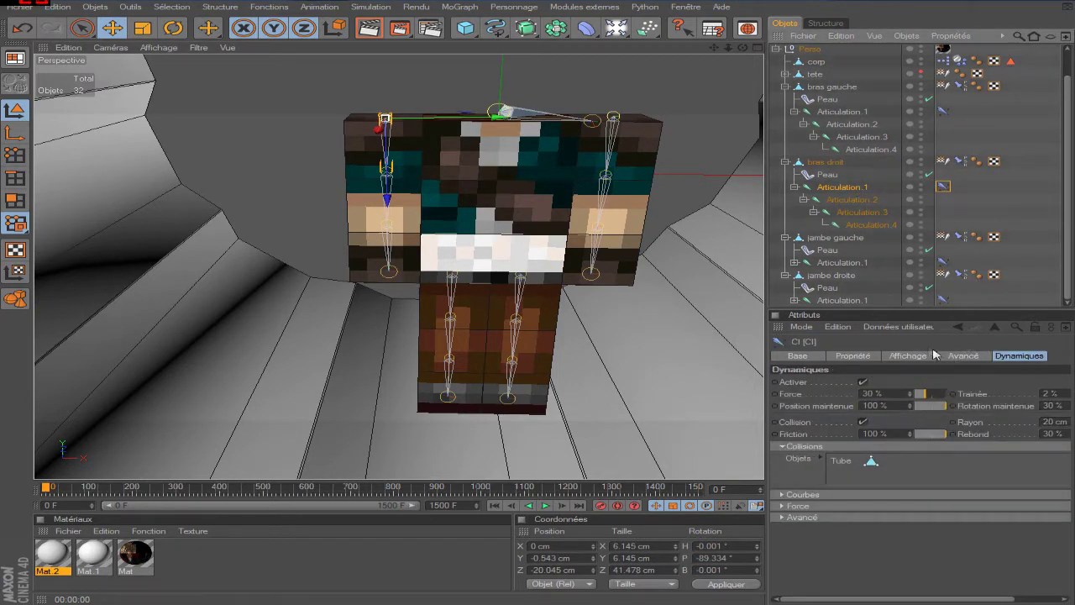
scroll(396, 351, "down", 3)
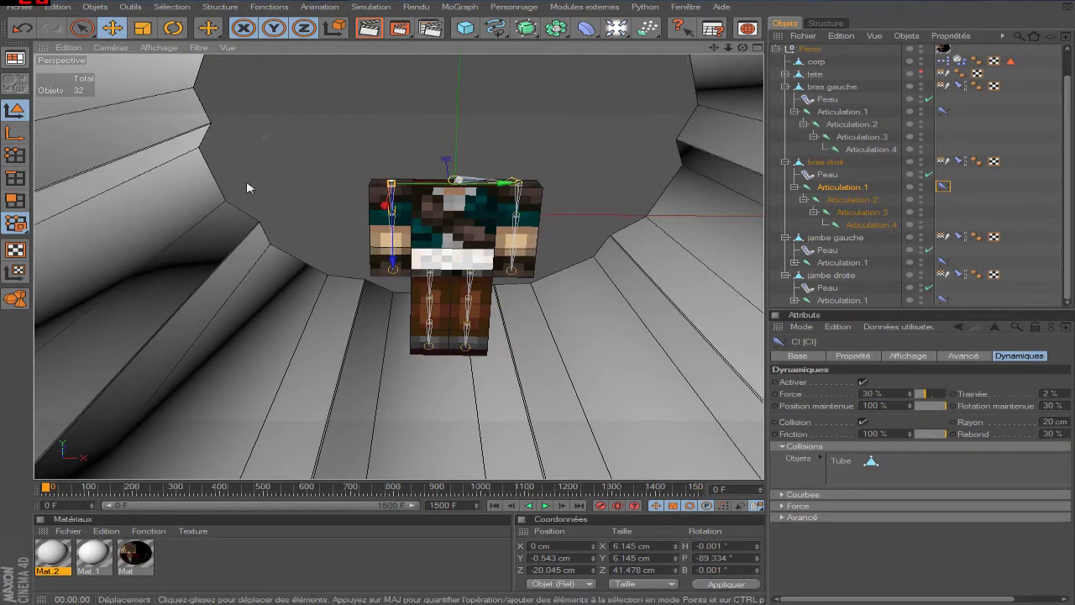
scroll(391, 293, "up", 3)
scroll(345, 158, "up", 2)
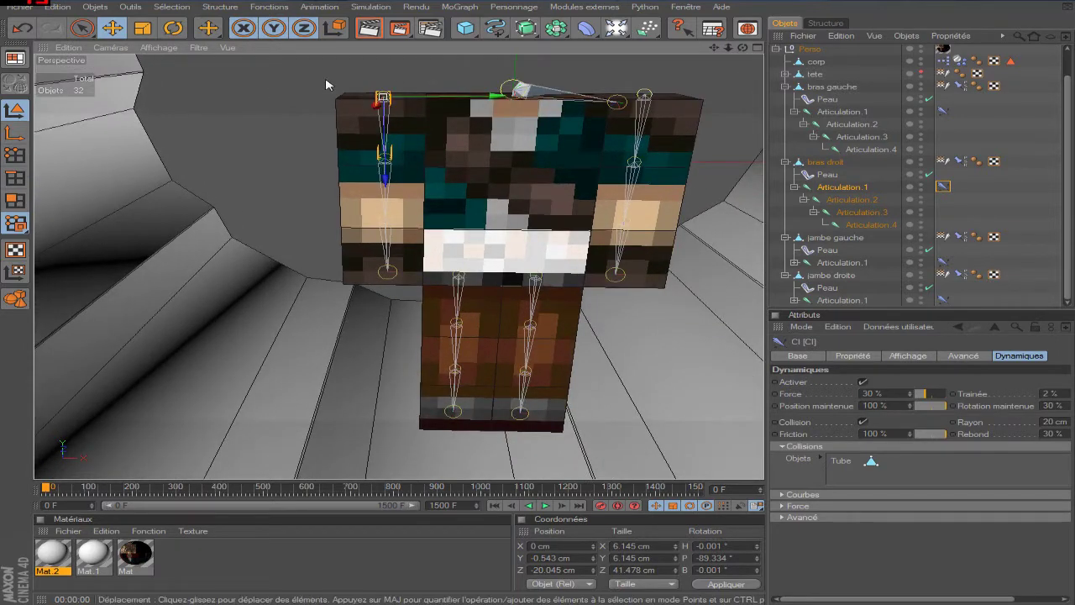
scroll(252, 229, "down", 3)
scroll(252, 229, "down", 2)
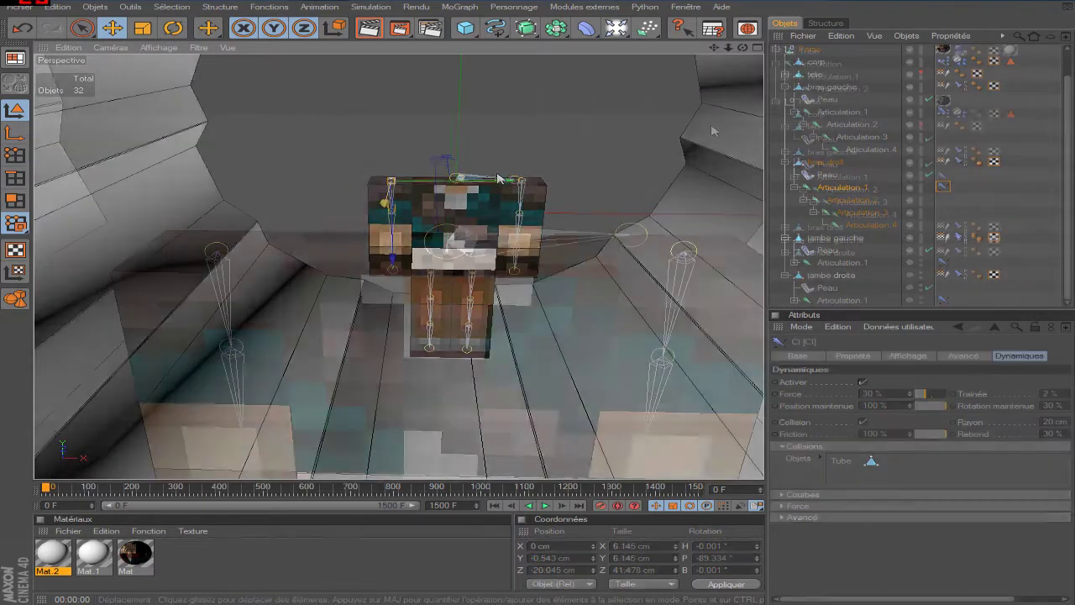
scroll(664, 206, "up", 2)
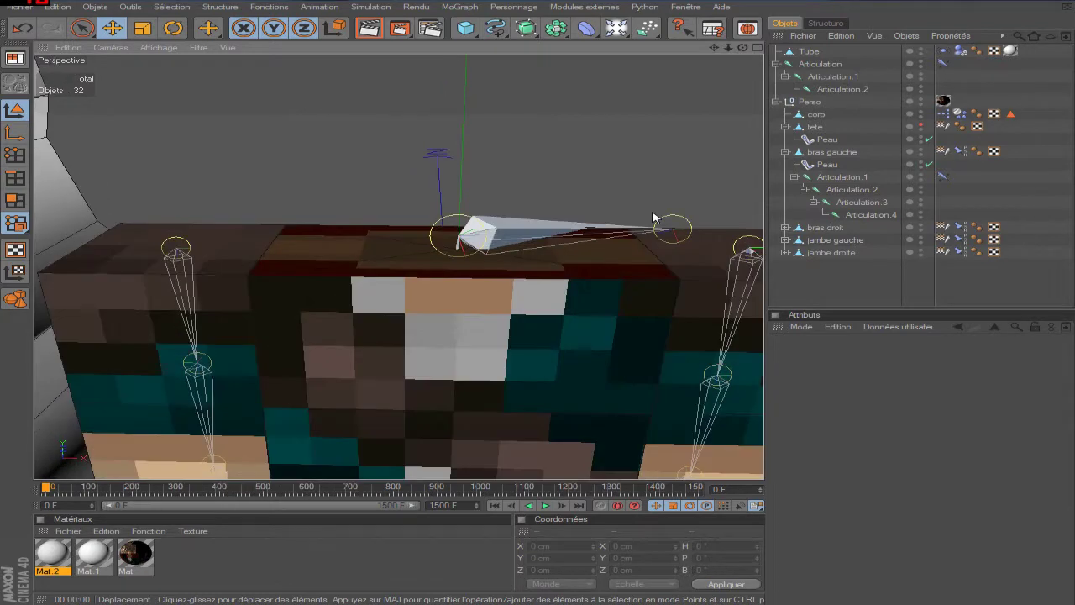
Verify the three-joint chain's IK Dynamiques: collision with Tube, Rayon 40 cm.
left_click(813, 77)
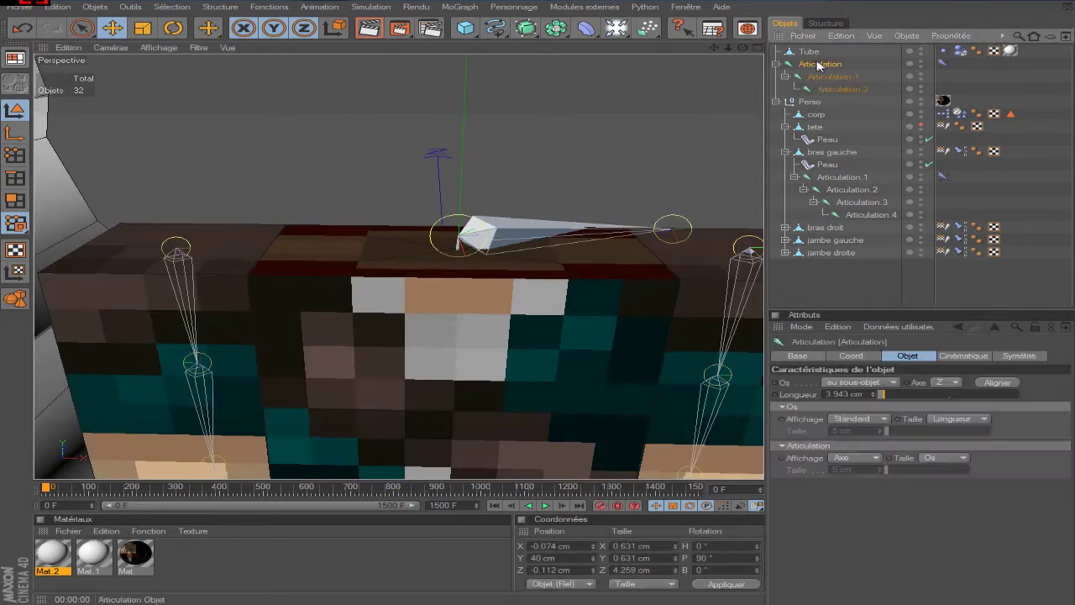
left_click(837, 89, "shift")
left_click(942, 63)
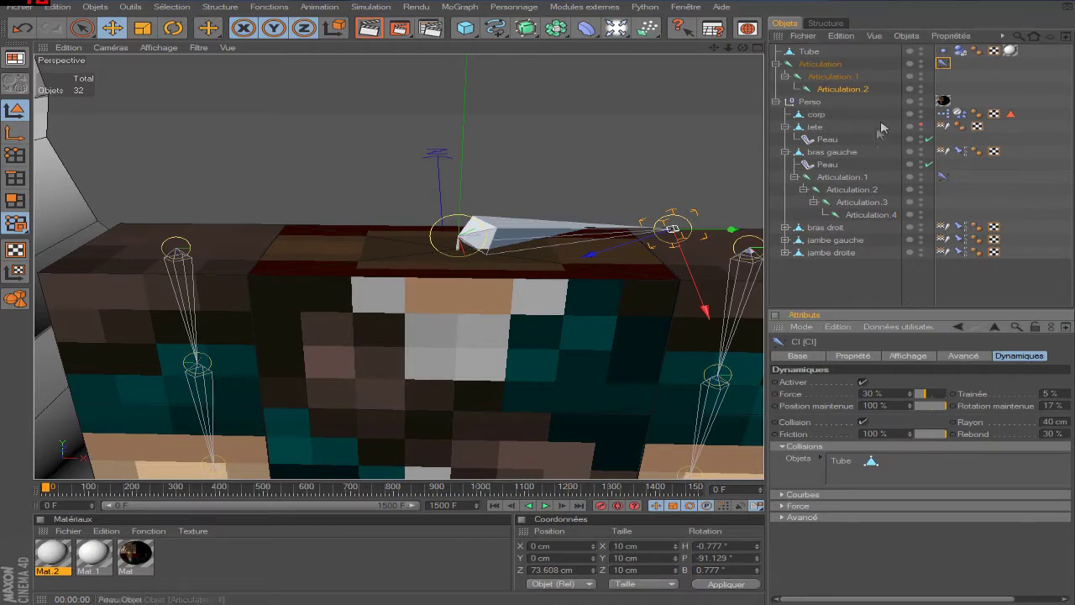
left_click(835, 68)
key("o")
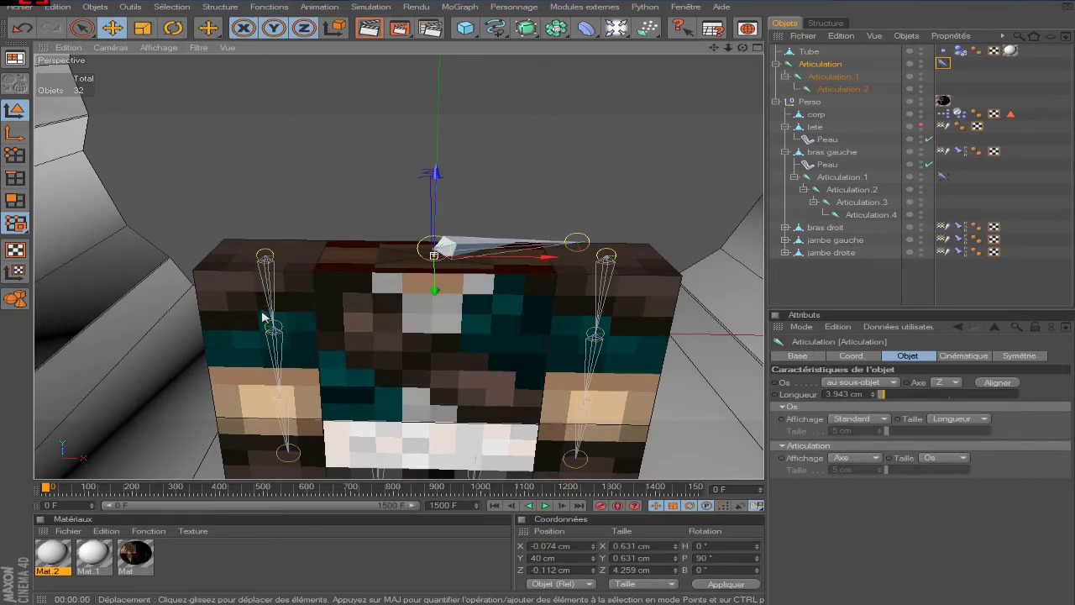
scroll(262, 316, "down", 2)
scroll(307, 273, "up", 2)
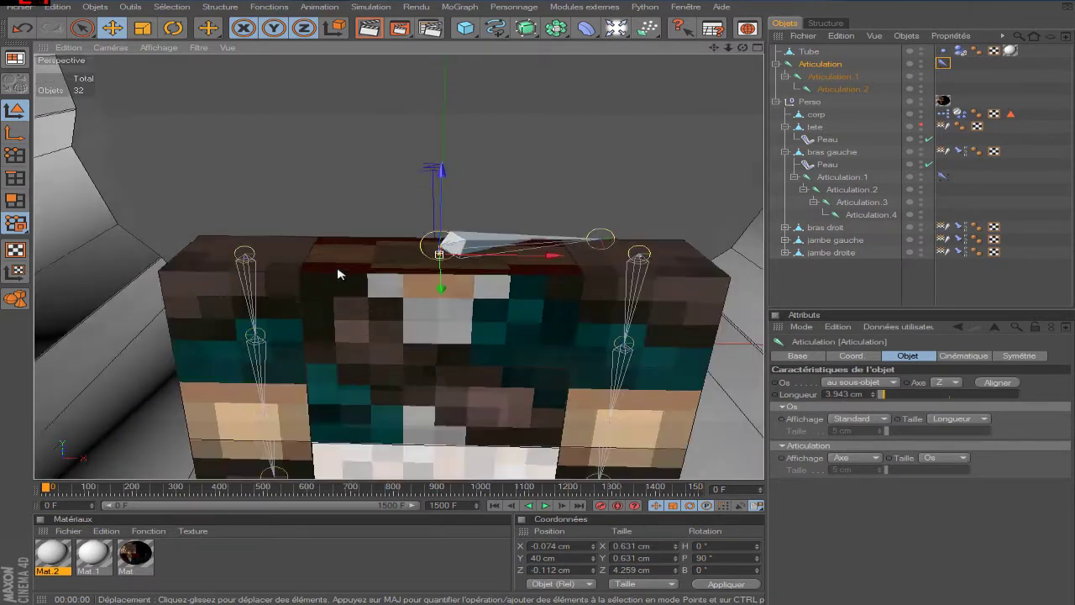
scroll(339, 272, "up", 3)
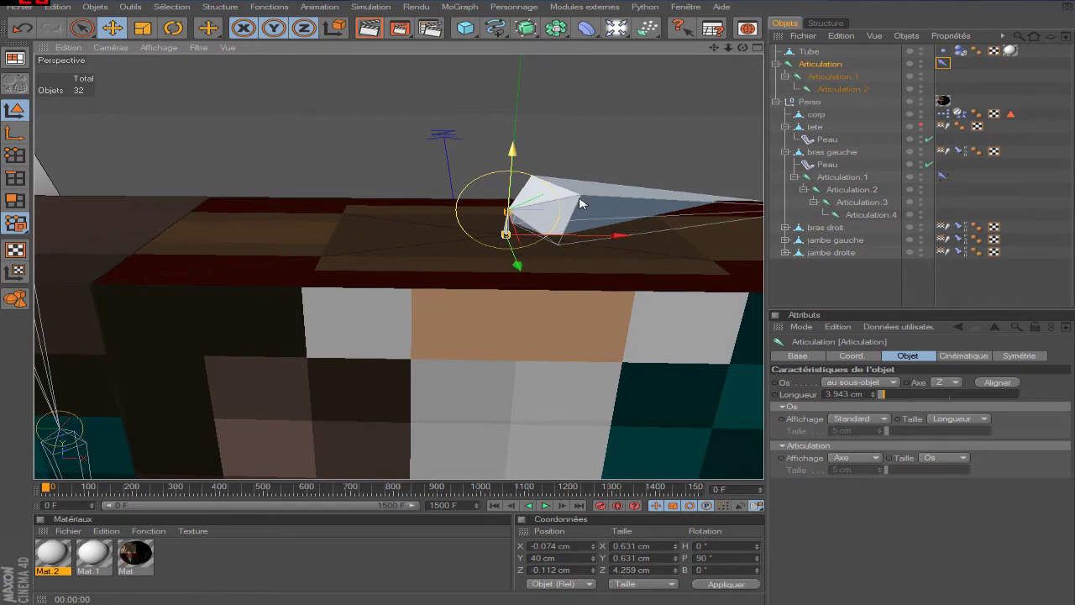
scroll(579, 215, "down", 1)
Compare the chain's joints with corp and tete, briefly opening the character rigging tools.
left_click(831, 76)
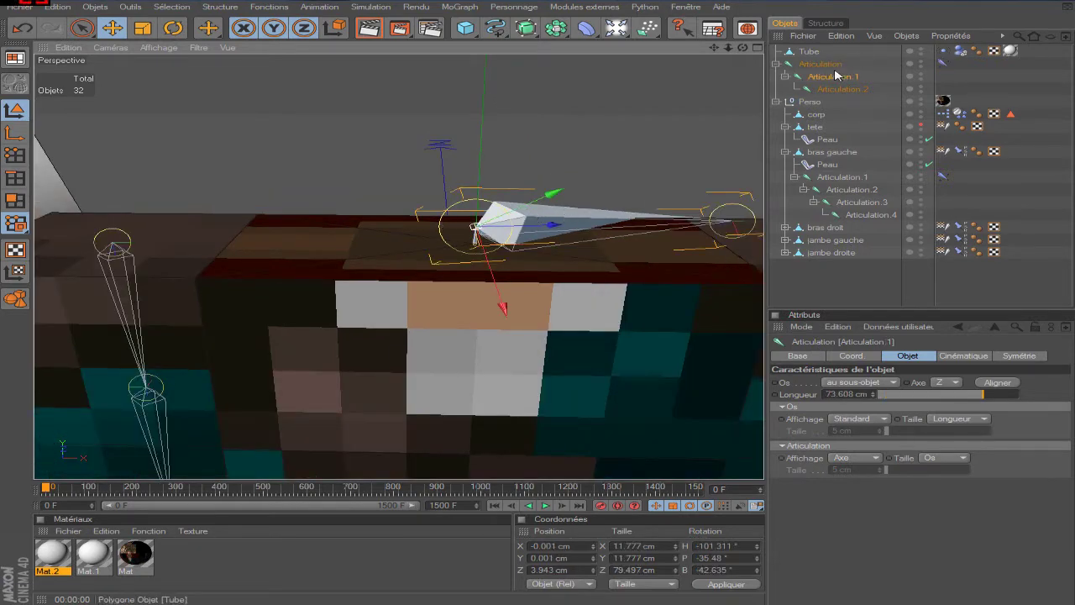
left_click(473, 248)
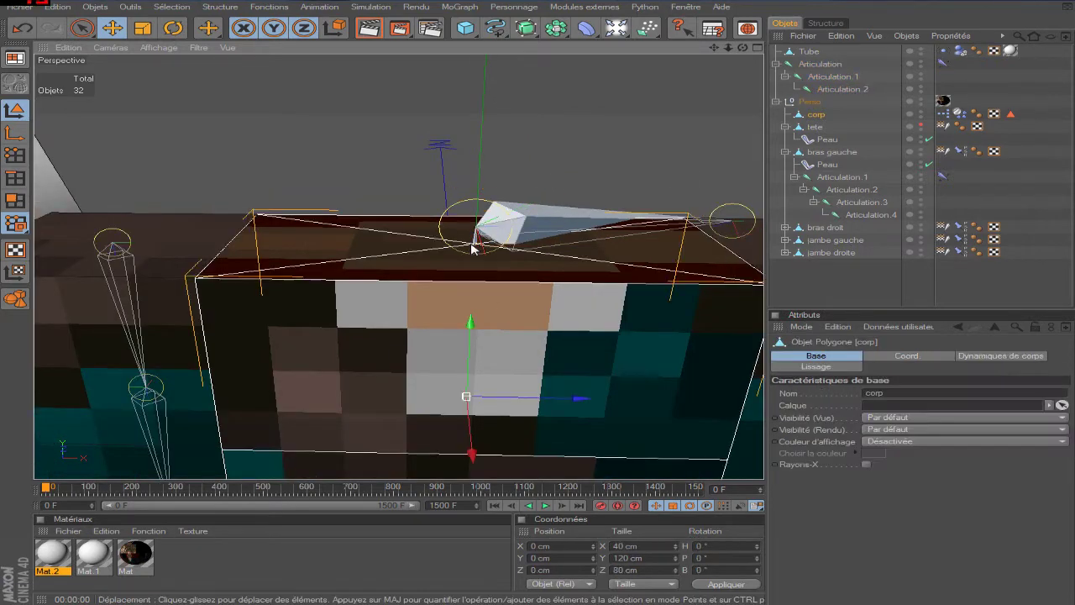
left_click(492, 225)
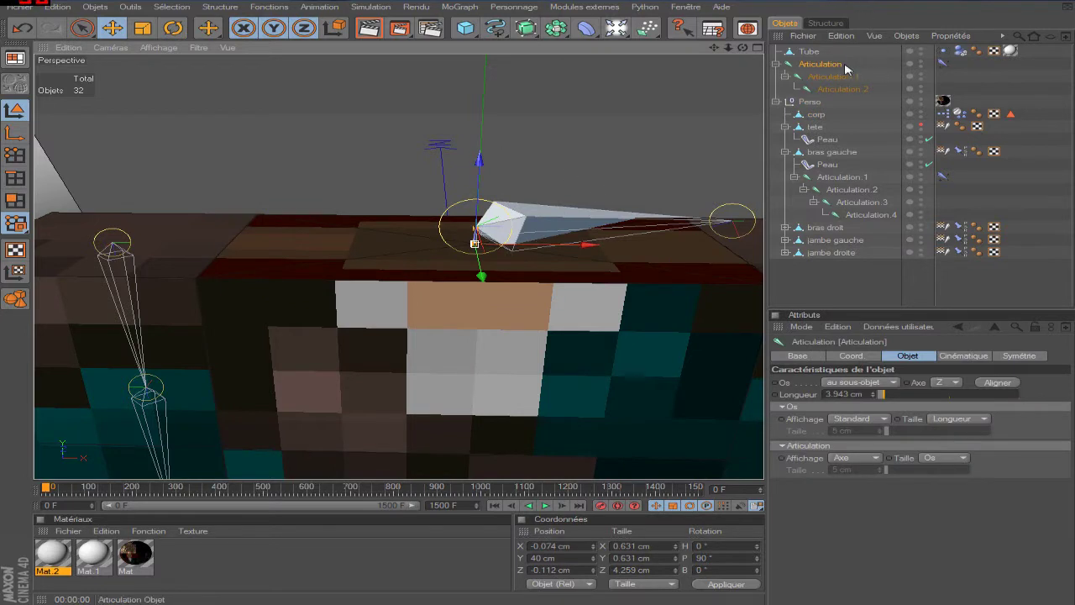
left_click(815, 128)
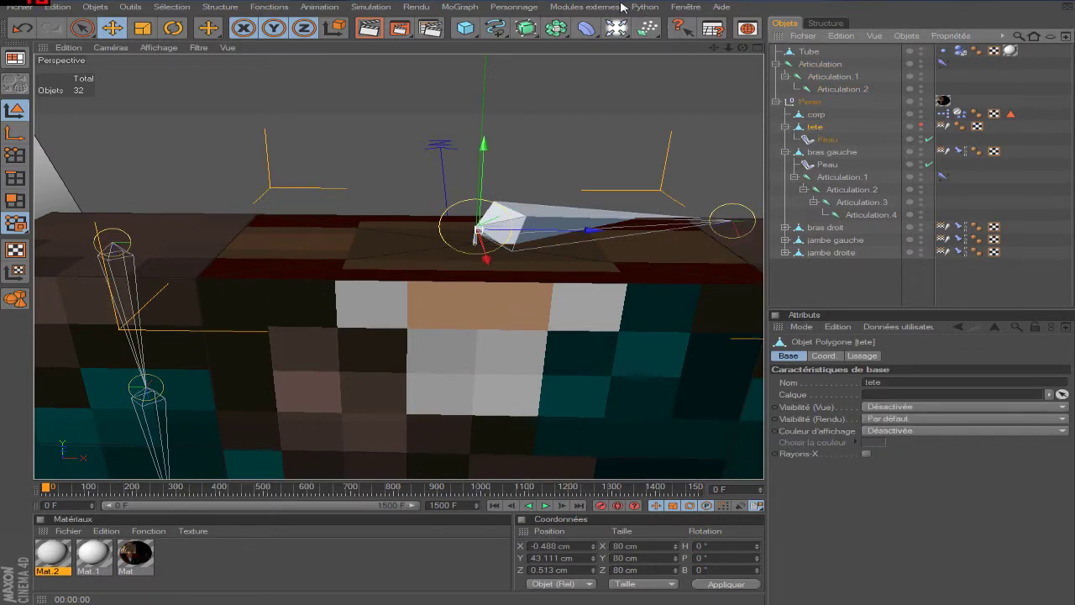
left_click(514, 7)
left_click(661, 44)
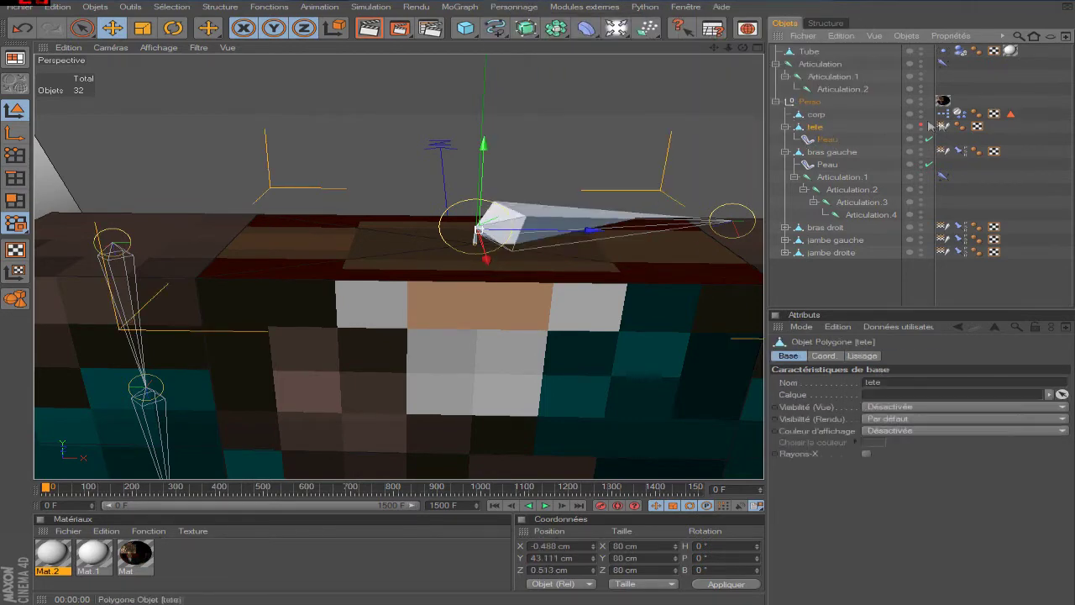
Review the root Articulation joint's object settings, showing a 3.943 cm bone length along Z.
left_click(825, 79)
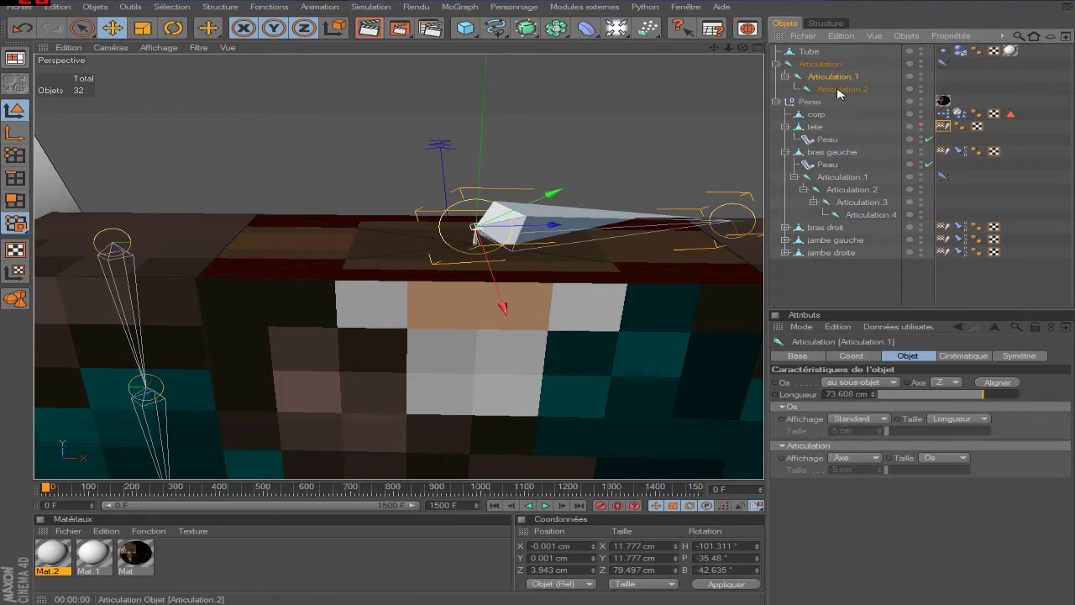
left_click(820, 65)
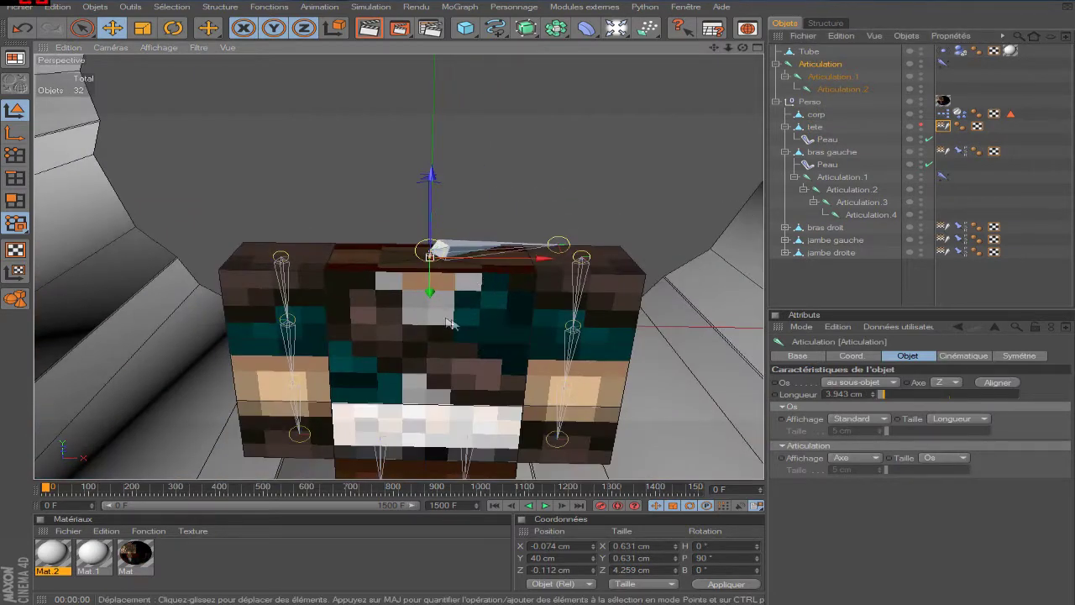
scroll(461, 306, "up", 3)
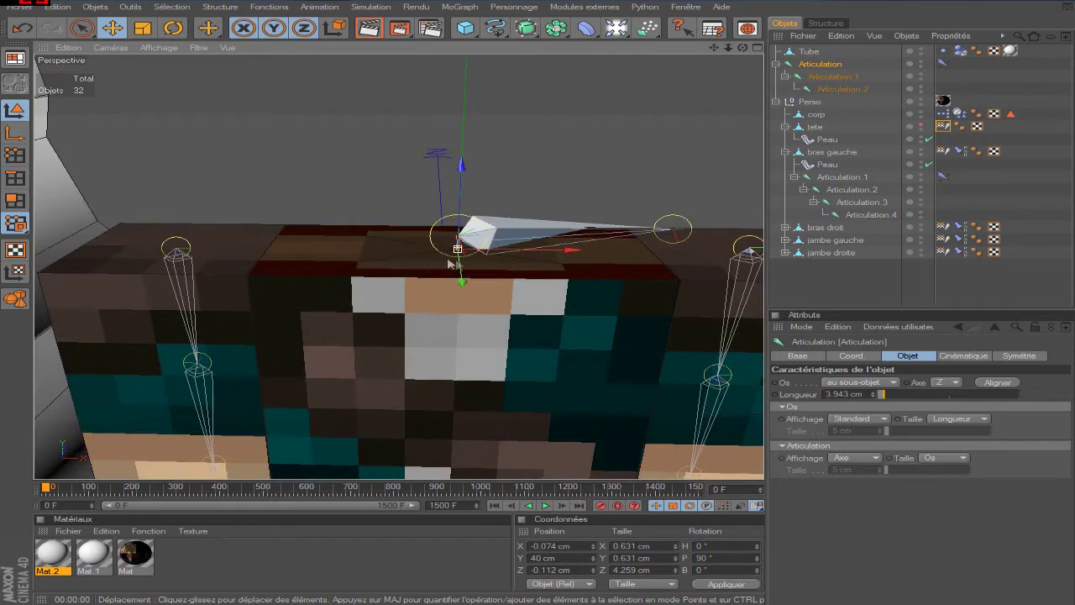
scroll(461, 263, "up", 3)
scroll(448, 260, "down", 2)
left_click(458, 331)
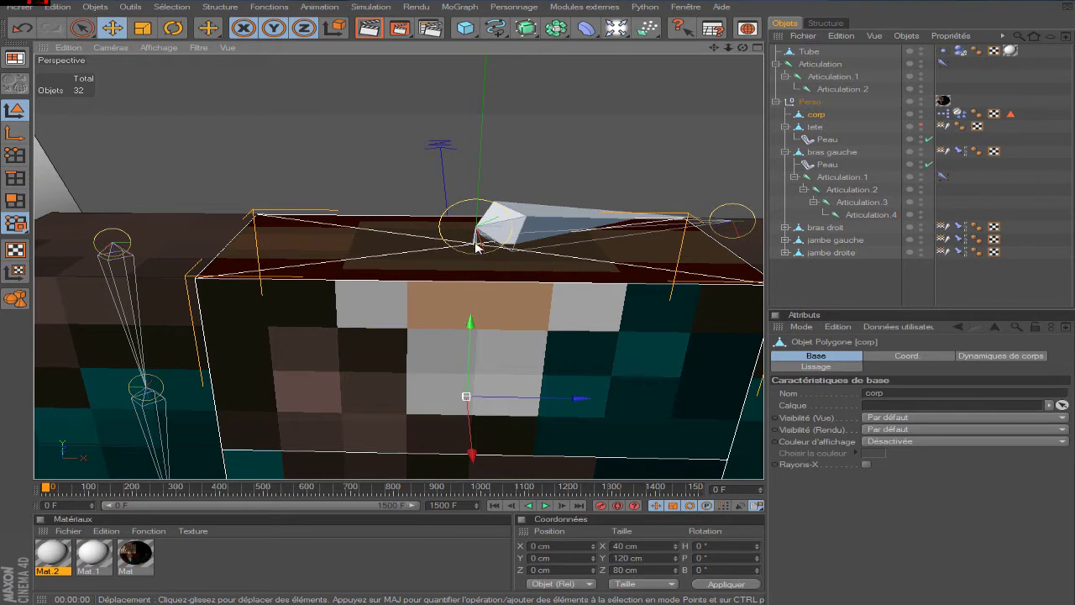
left_click(823, 65)
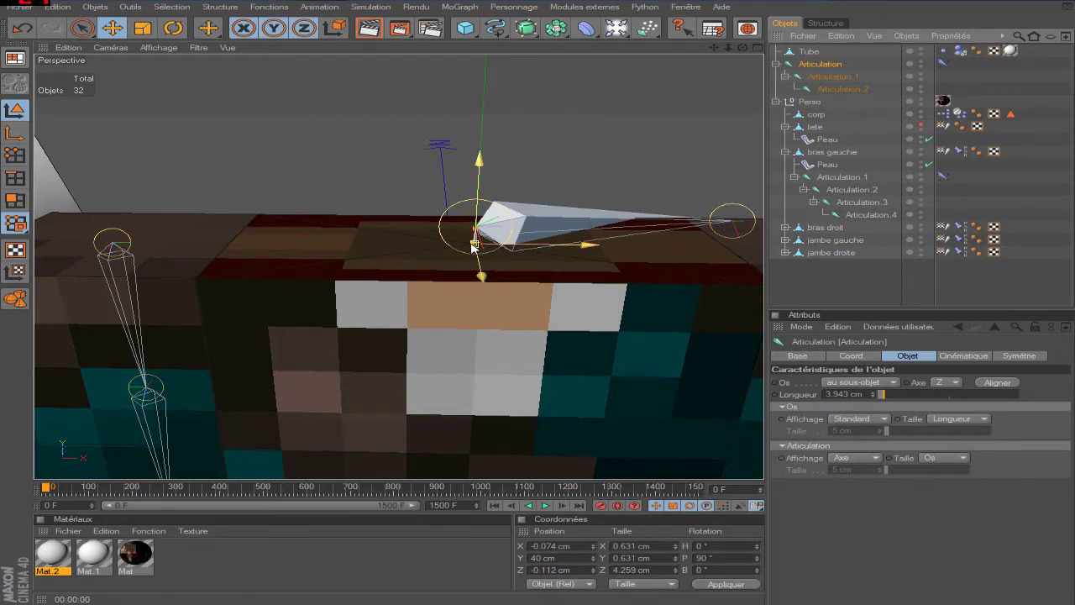
scroll(437, 235, "down", 3)
scroll(429, 231, "down", 2)
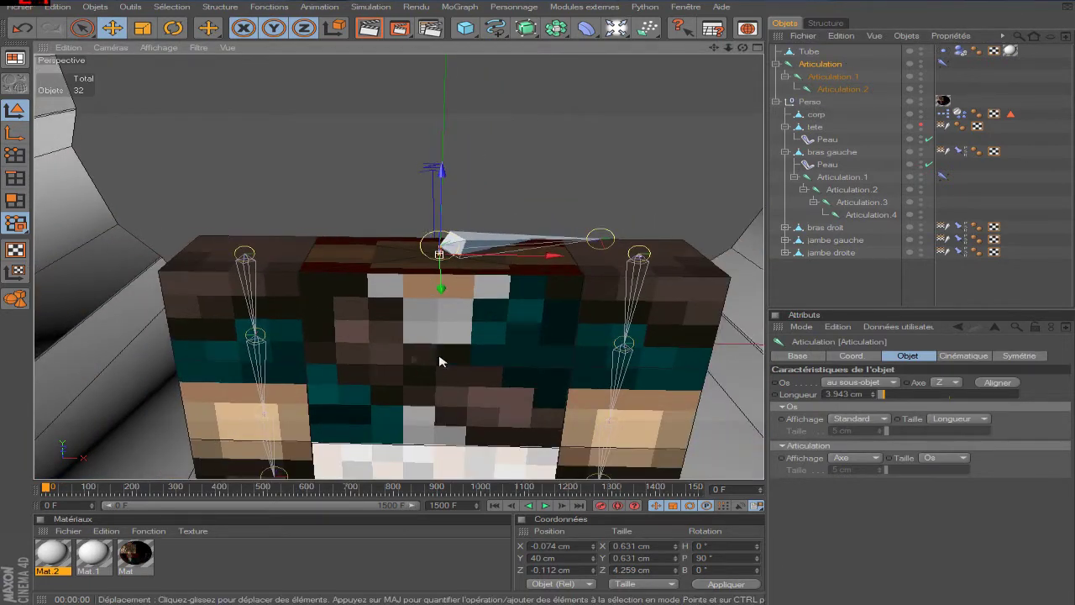
scroll(613, 162, "up", 3)
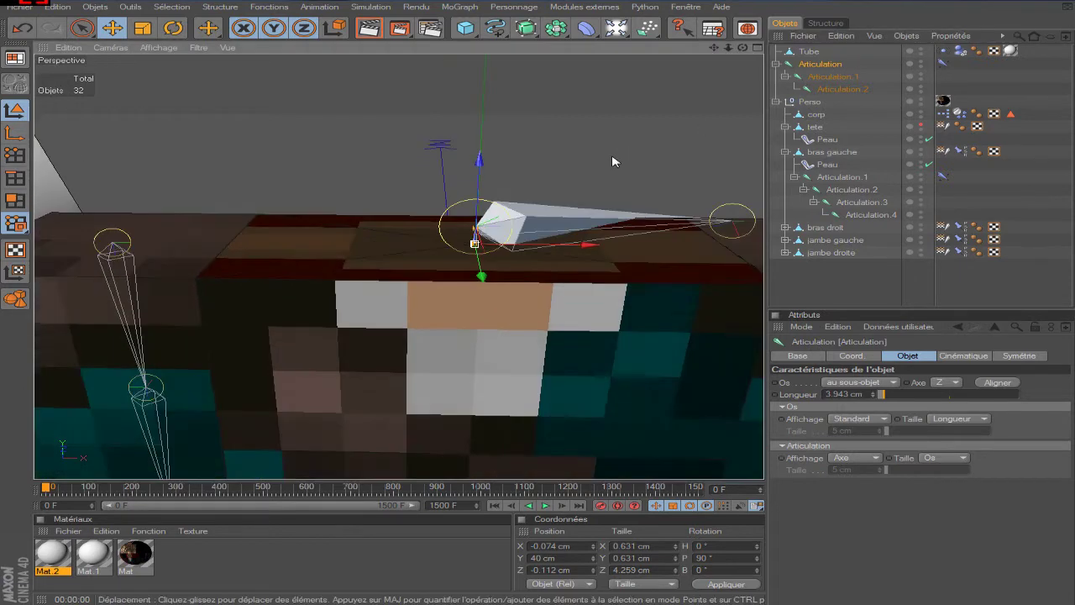
scroll(572, 209, "up", 2)
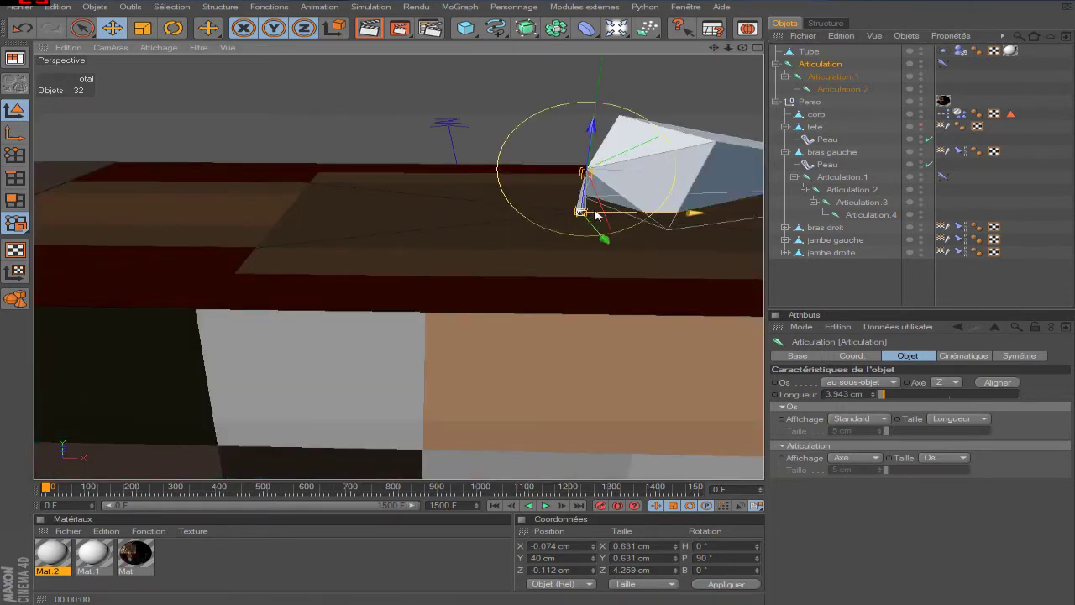
scroll(634, 143, "down", 3)
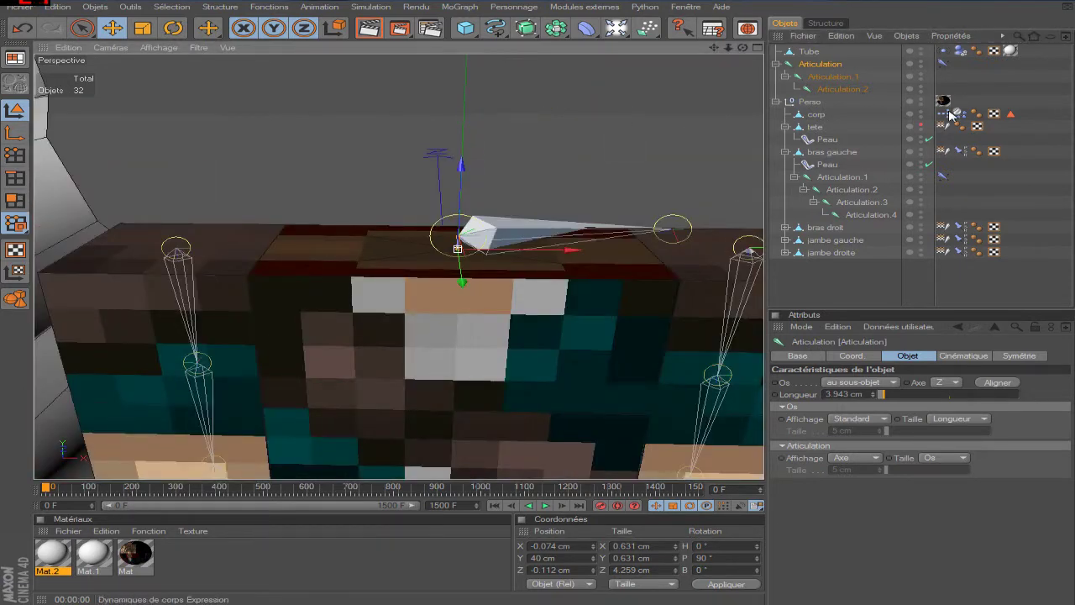
Open corp's XPresso point-link graph and inspect its corp and Point nodes.
double_click(950, 115)
mouse_move(462, 60)
left_mouse_down()
mouse_move(461, 267)
mouse_move(525, 341)
left_mouse_up()
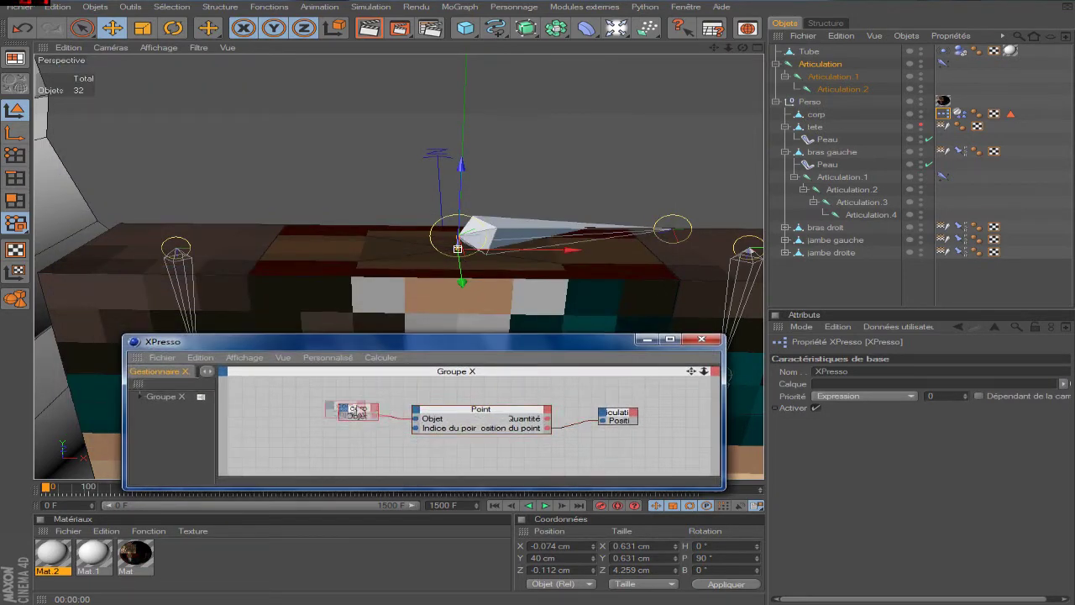
left_click_drag(367, 410, 339, 412)
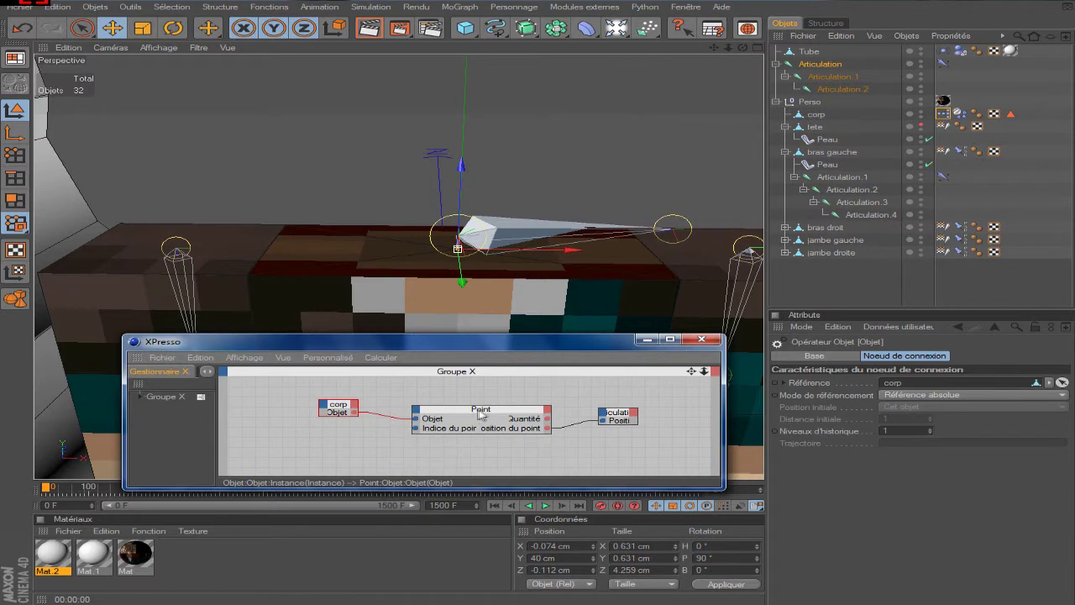
left_click_drag(481, 415, 475, 404)
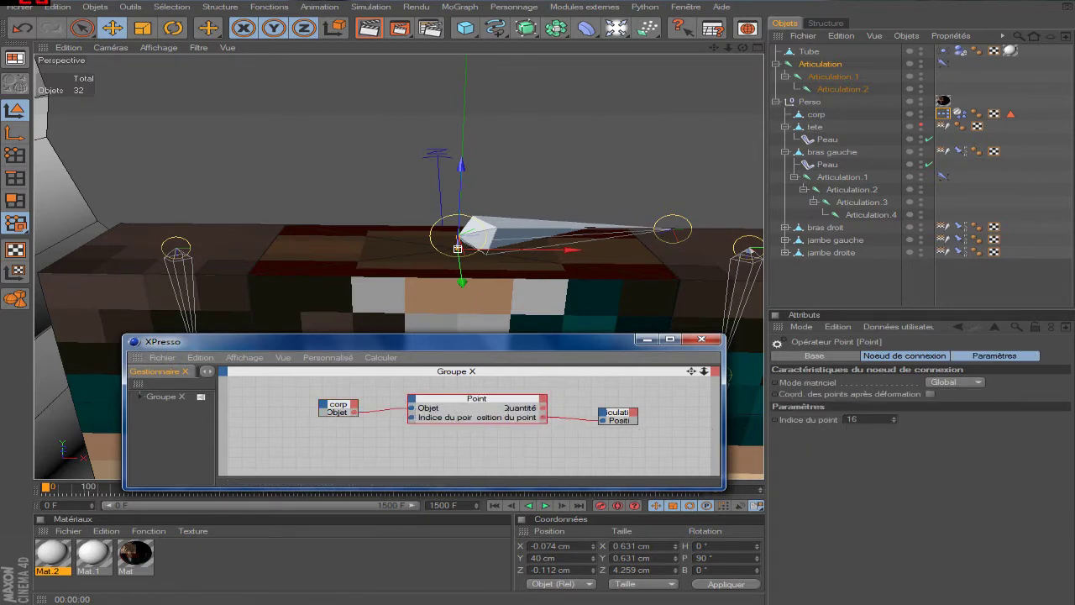
Check corp's point coordinates in the Structure tab, then go back to the Objects list.
left_click(828, 23)
left_click(788, 24)
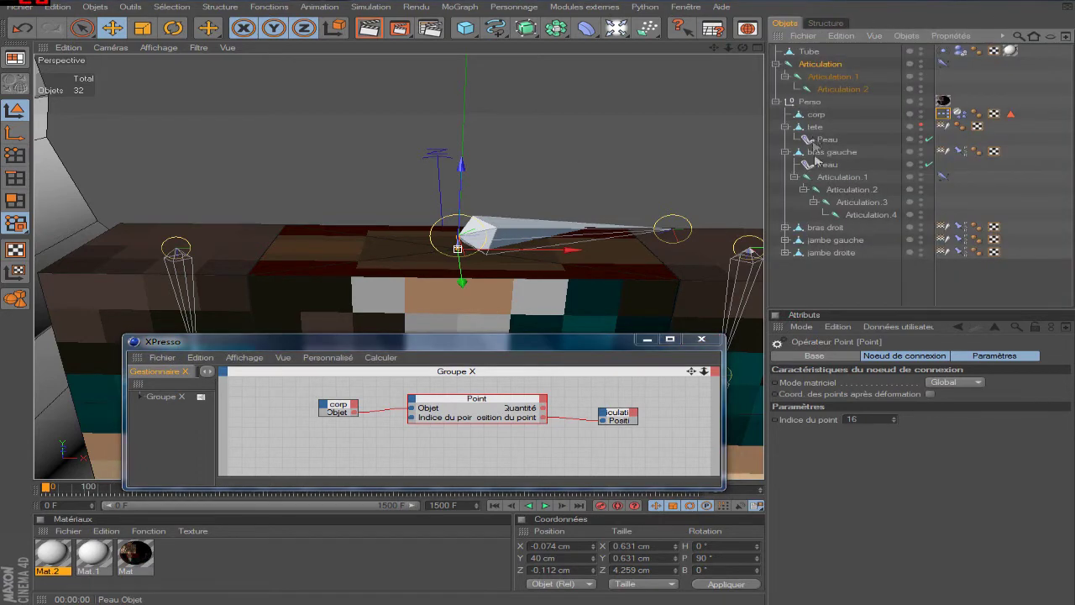
left_click(814, 115)
left_click(825, 24)
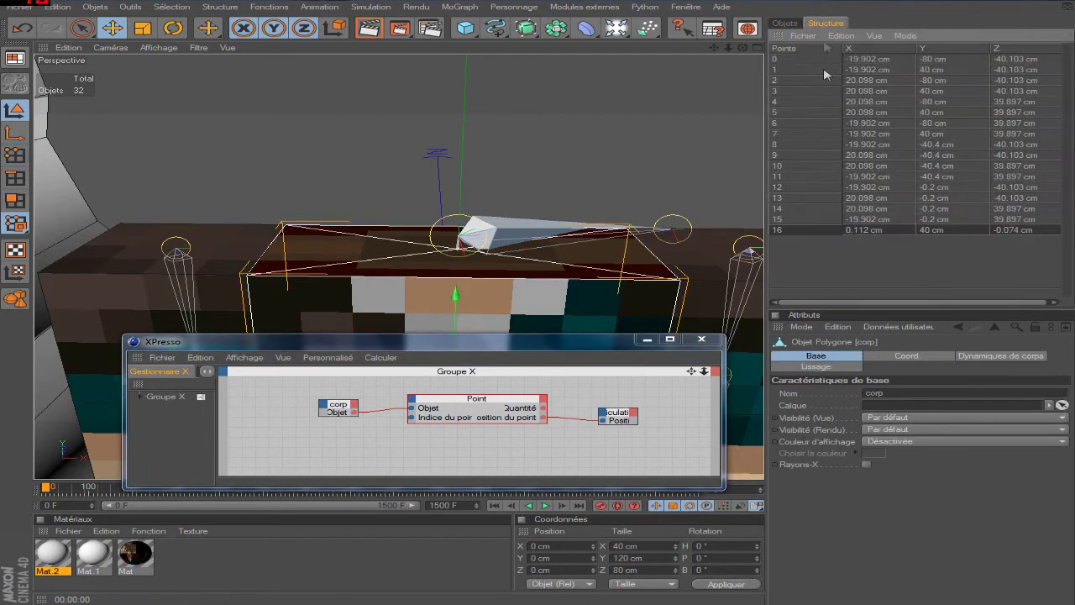
left_click(788, 23)
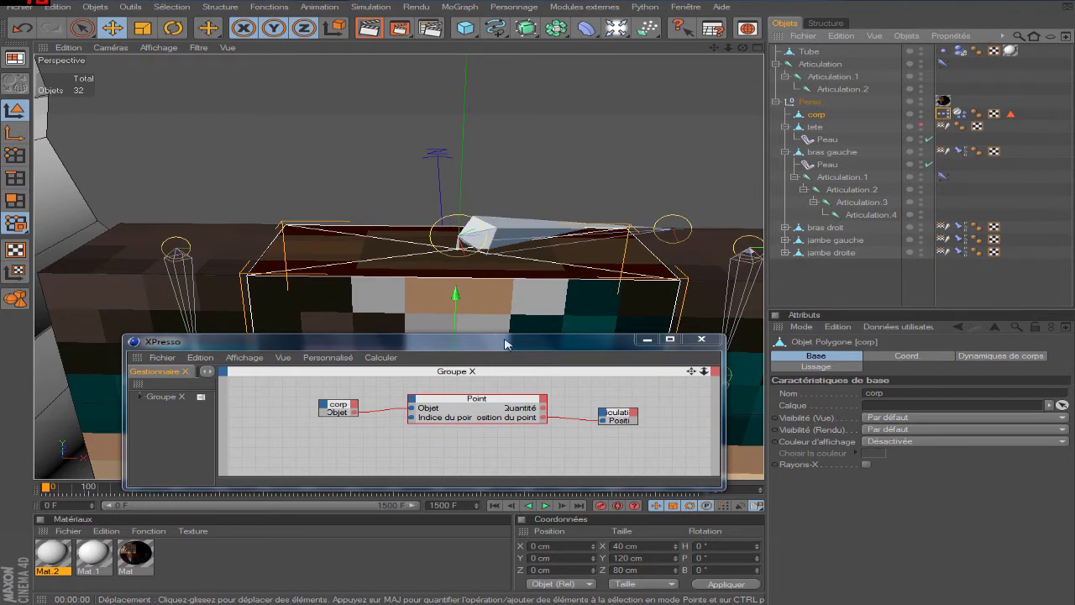
Inspect the Articulation node, then close the XPresso editor.
left_click(622, 418)
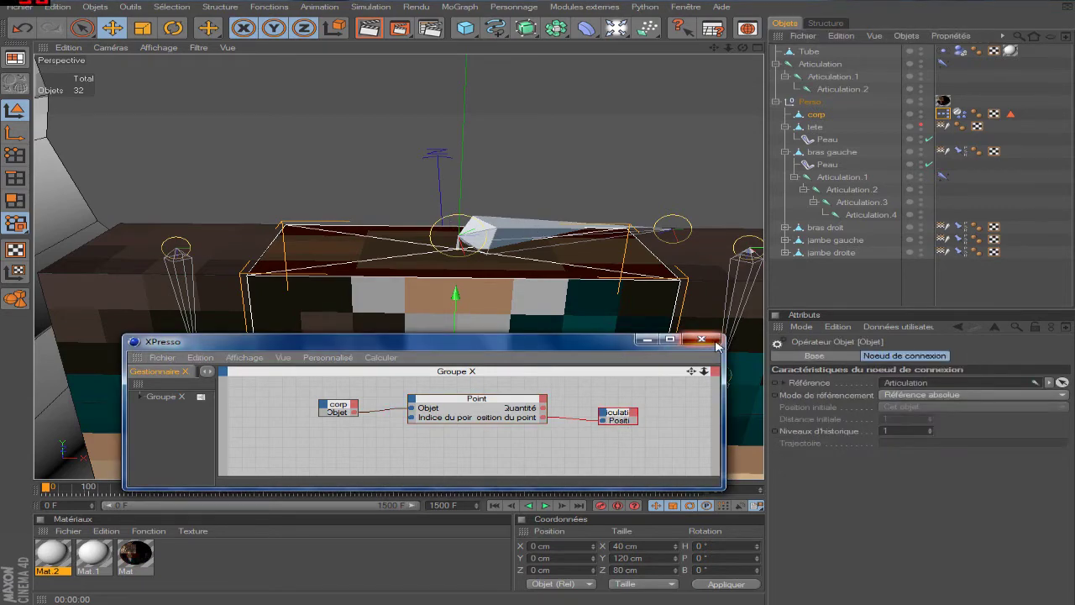
left_click(702, 339)
scroll(399, 268, "down", 2)
scroll(399, 267, "down", 2)
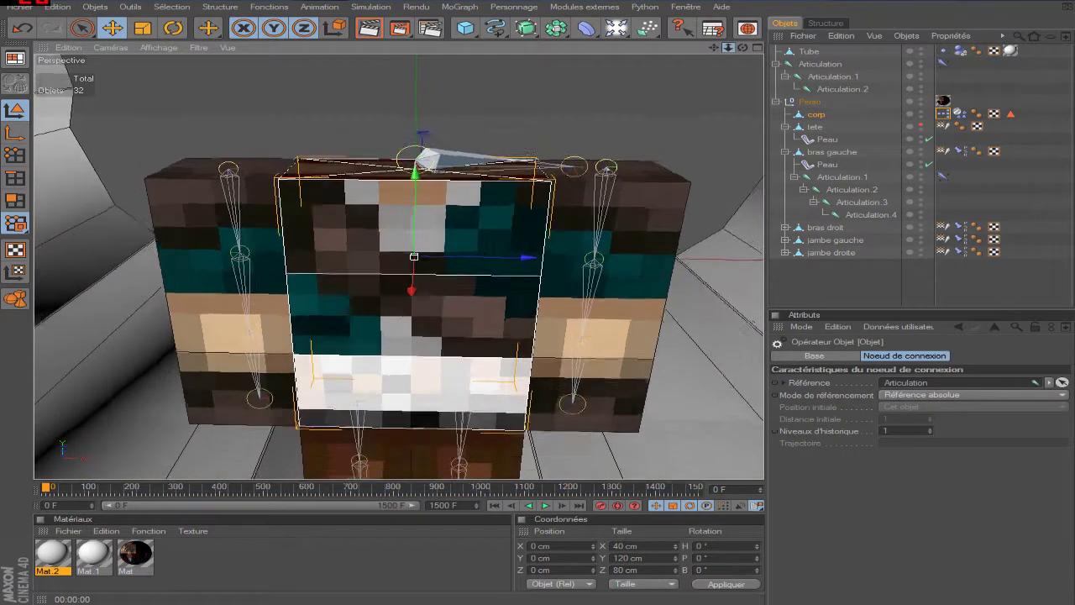
Zoom out and orbit the viewport to look down on the character in the tube.
scroll(399, 267, "down", 2)
scroll(399, 267, "down", 2)
scroll(399, 267, "up", 2)
scroll(399, 267, "down", 4)
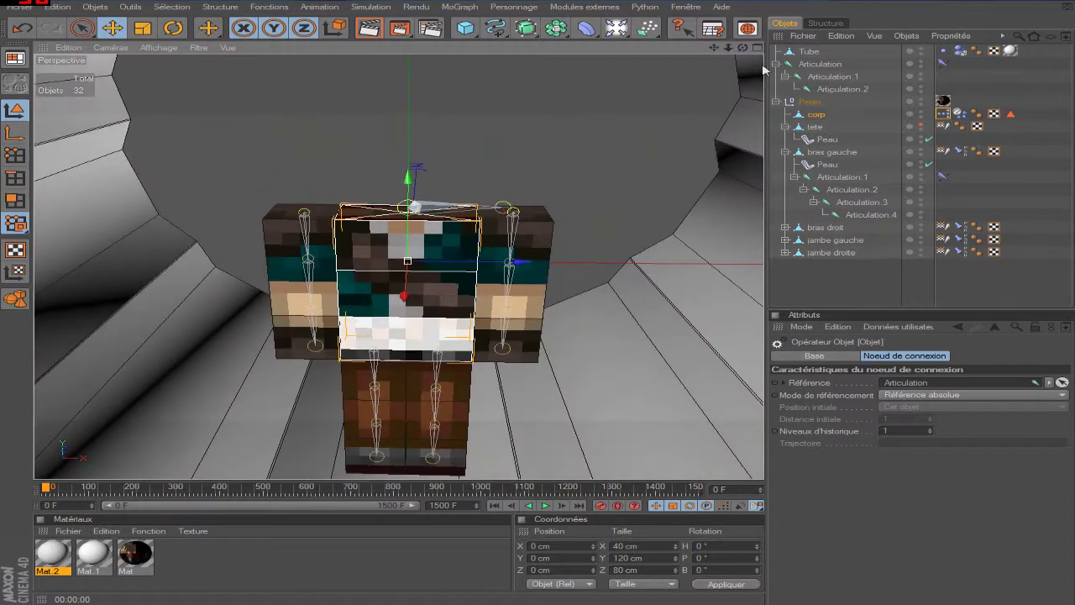
left_click_drag(546, 106, 356, 154, "alt")
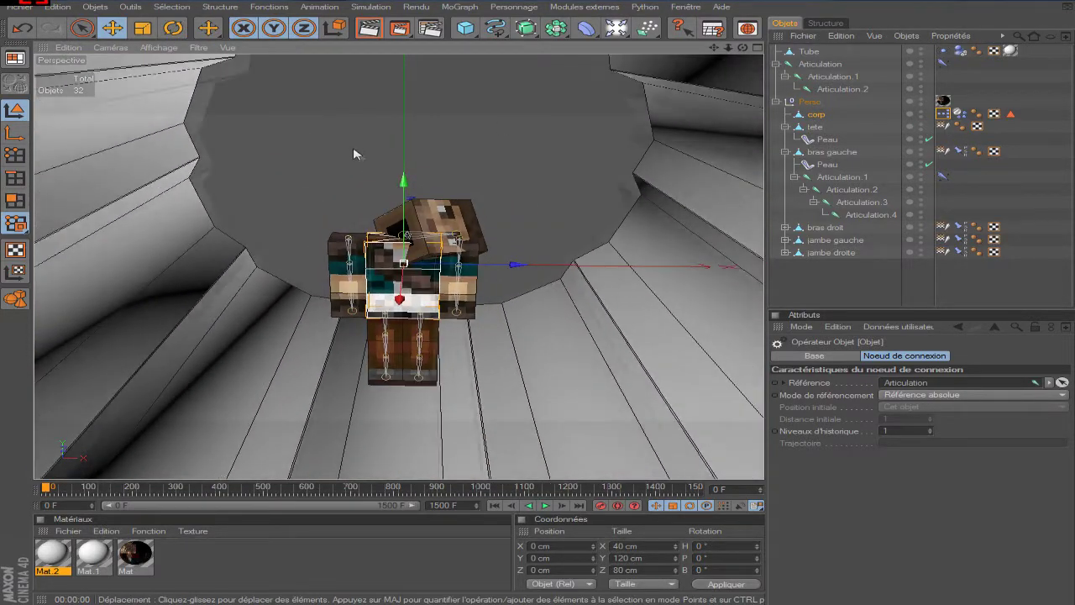
scroll(355, 153, "down", 2)
Play the simulation to about frame 262, then stop and rewind to frame 0.
left_click(547, 505)
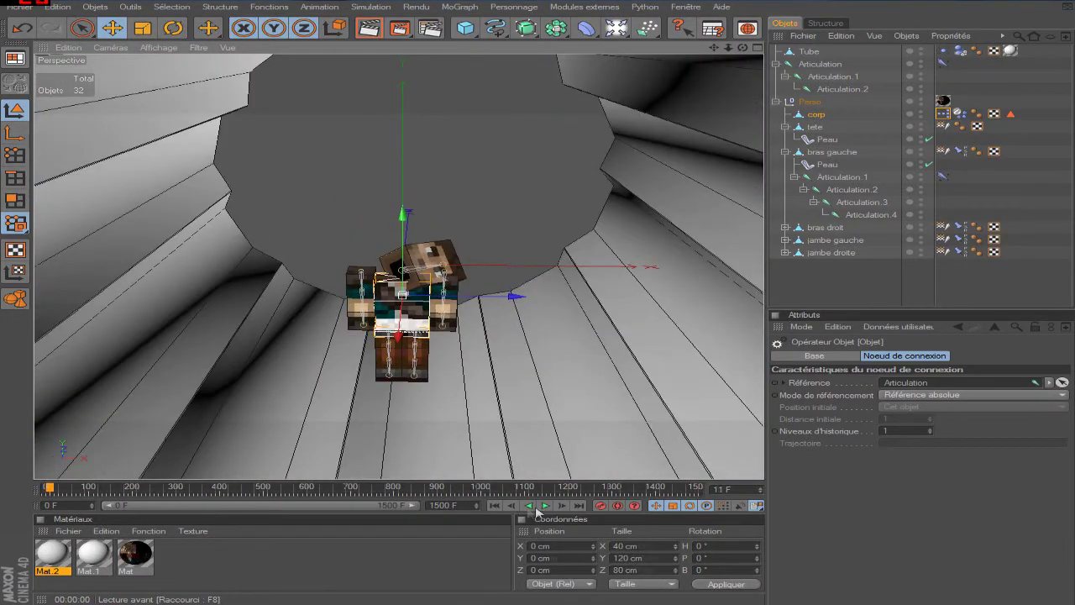
left_click(547, 505)
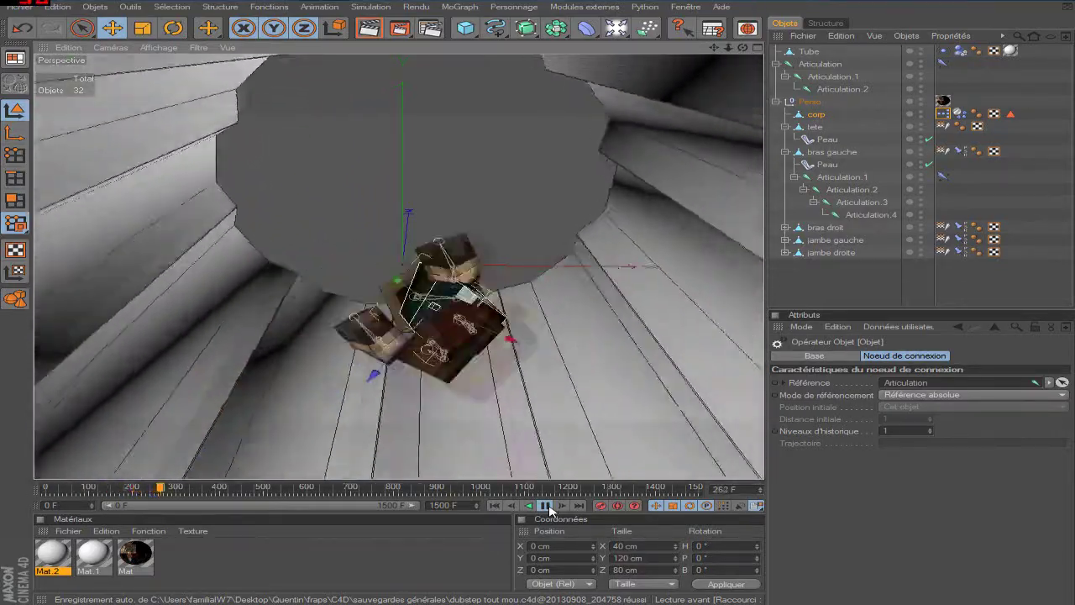
left_click(550, 509)
left_click(495, 506)
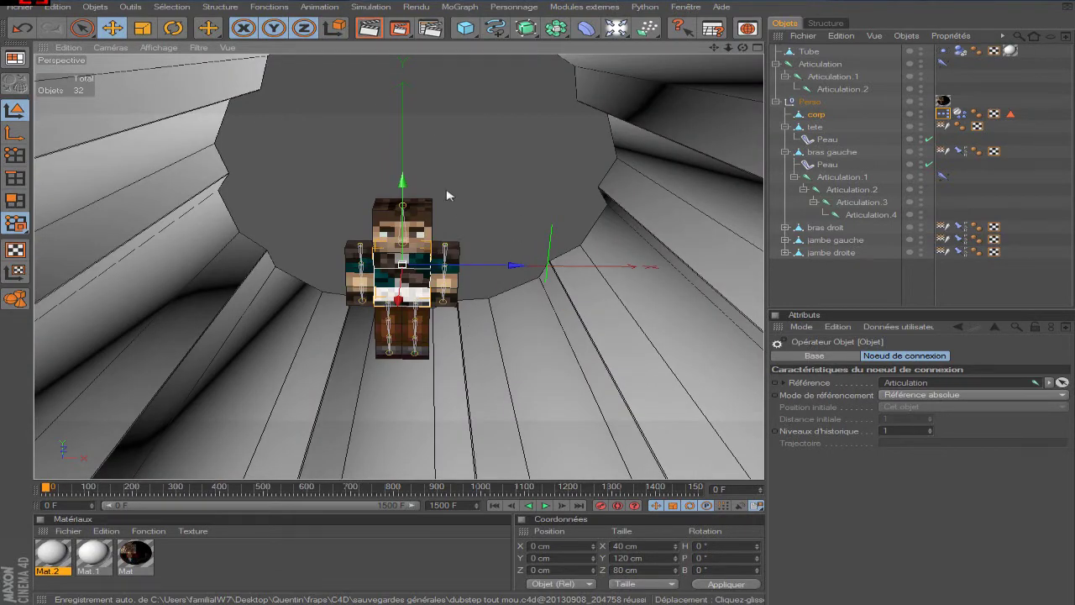
scroll(450, 196, "up", 2)
scroll(451, 195, "up", 3)
scroll(451, 193, "up", 3)
scroll(453, 191, "up", 2)
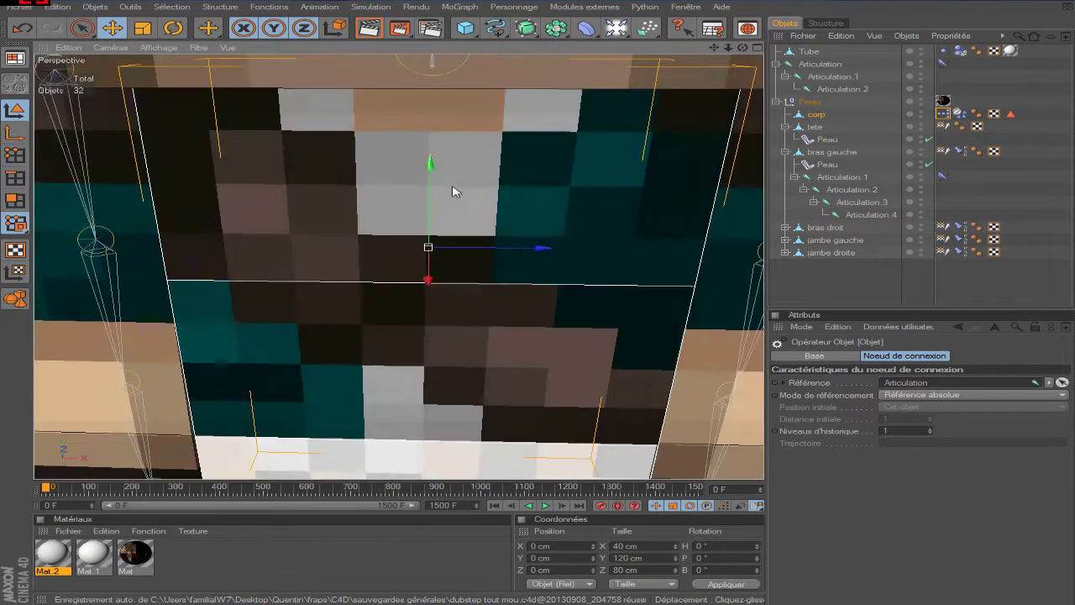
scroll(453, 192, "down", 3)
scroll(471, 192, "down", 2)
scroll(504, 175, "up", 2)
scroll(497, 164, "down", 2)
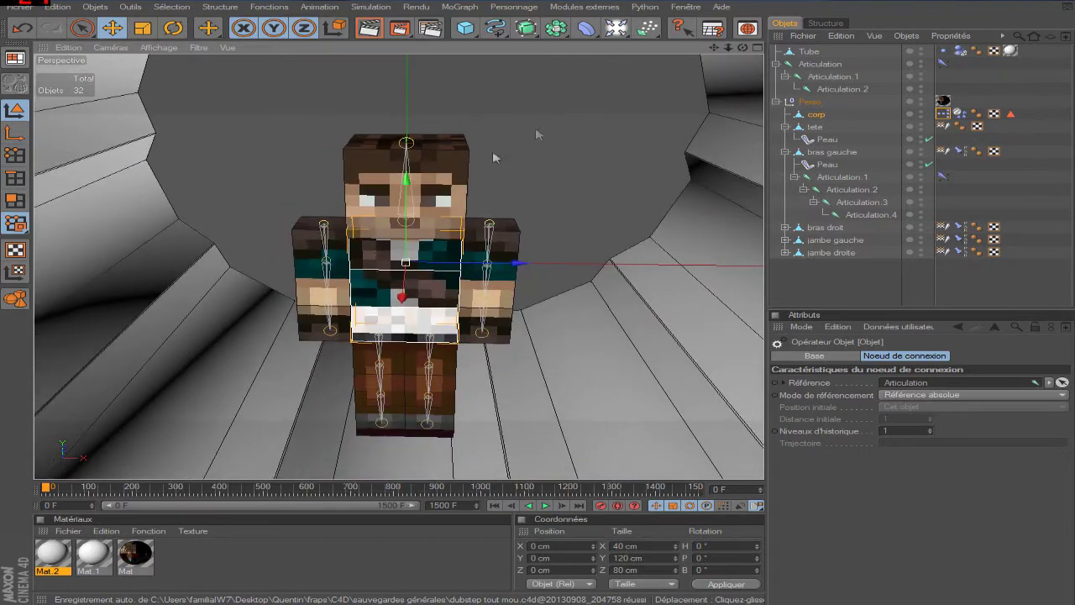
left_click_drag(714, 47, 561, 184)
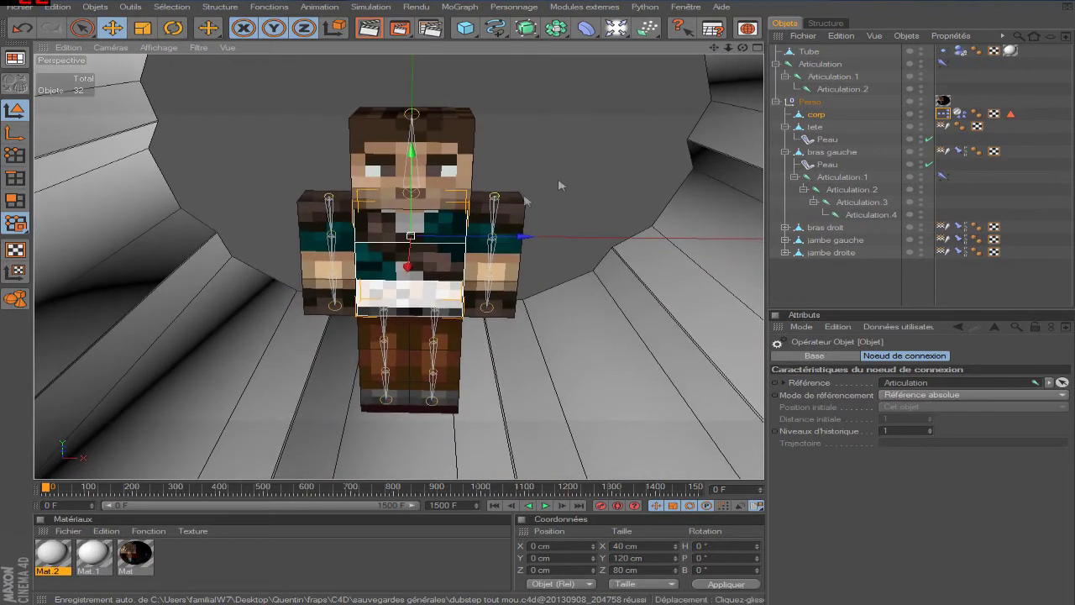
left_click(815, 114)
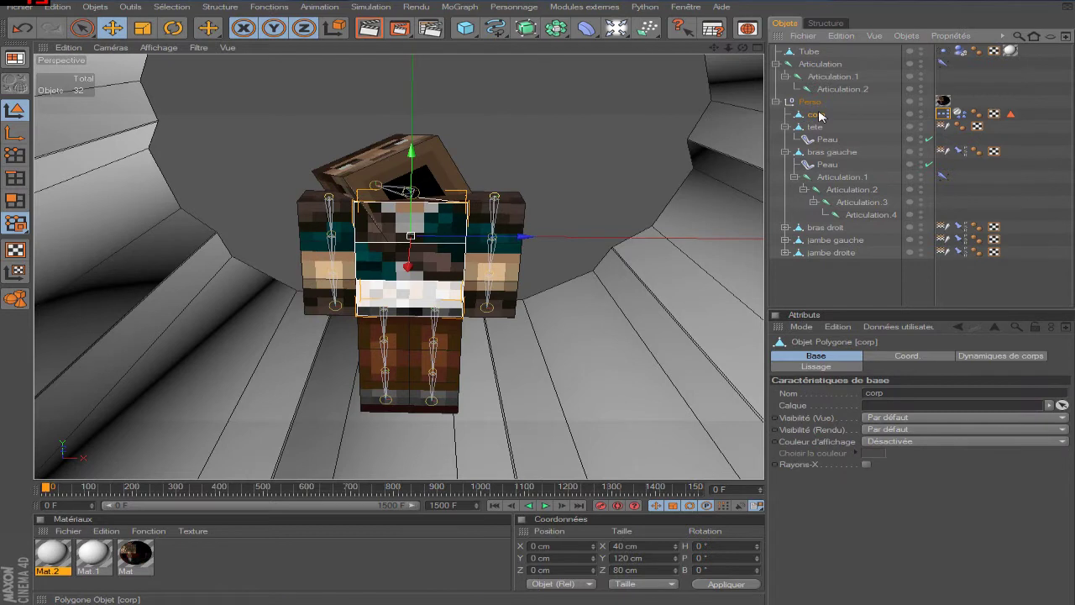
left_click(960, 113)
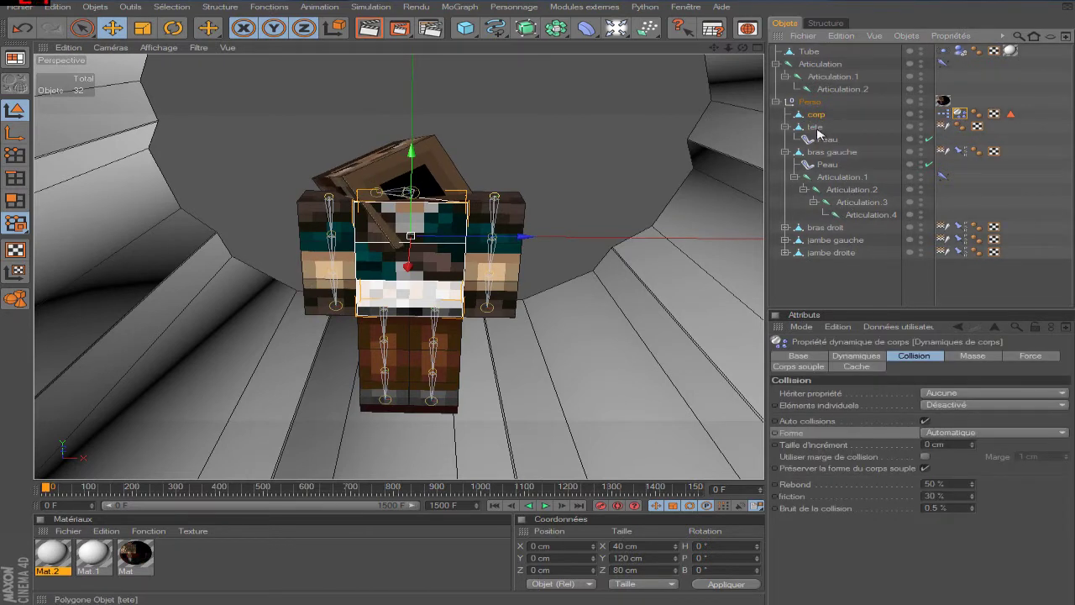
left_click(958, 152)
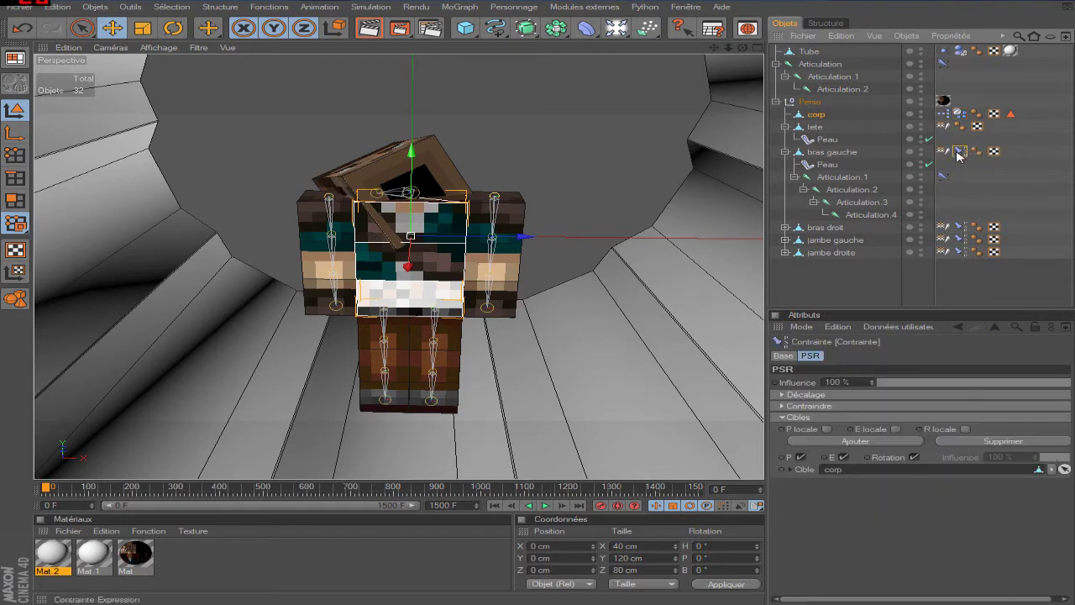
left_click(830, 178)
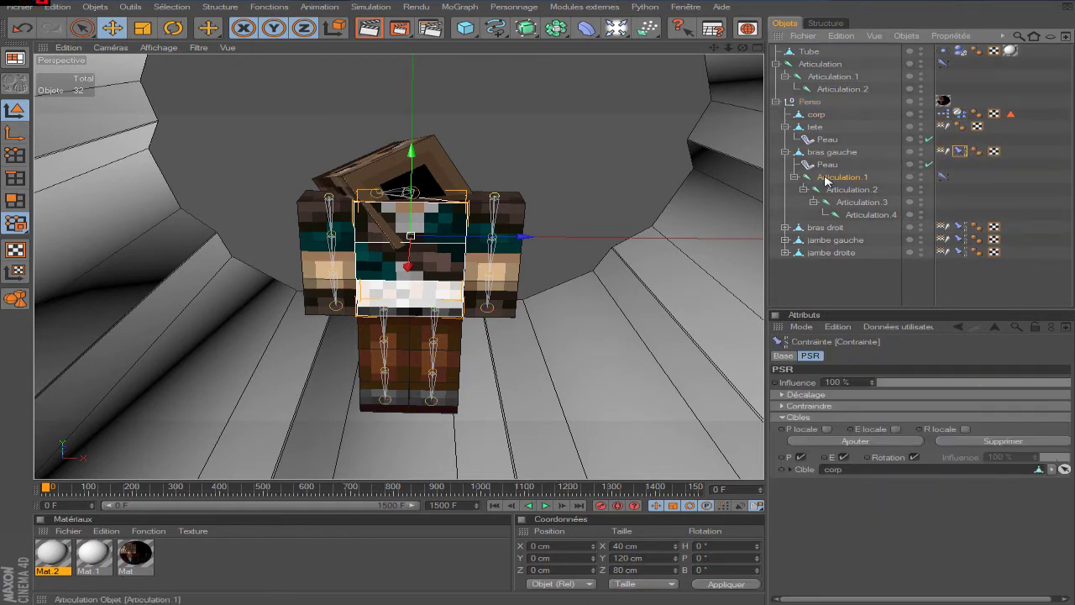
left_click(851, 190)
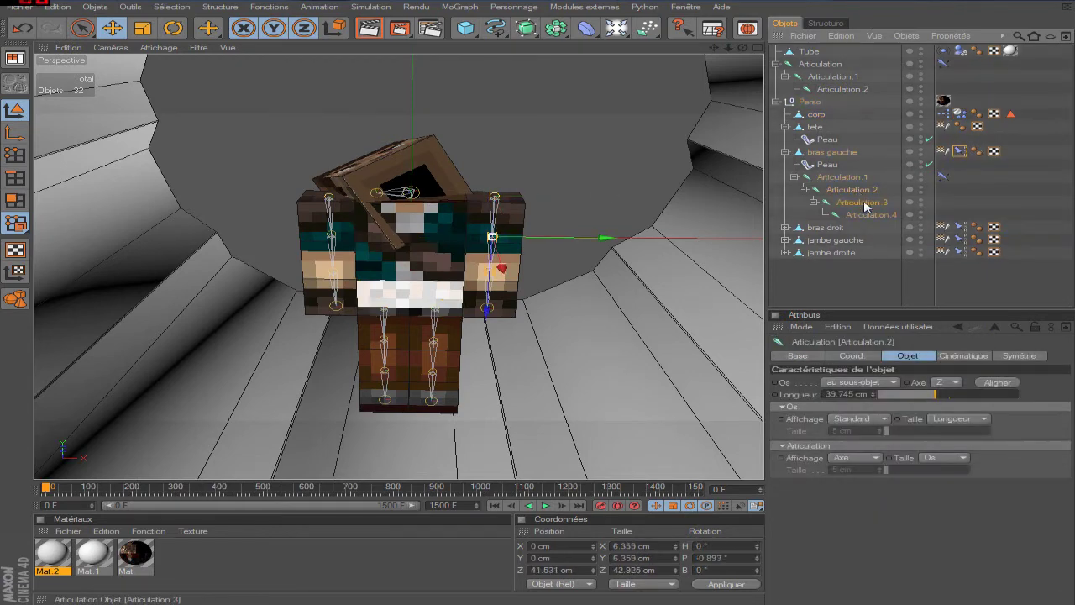
left_click(943, 176)
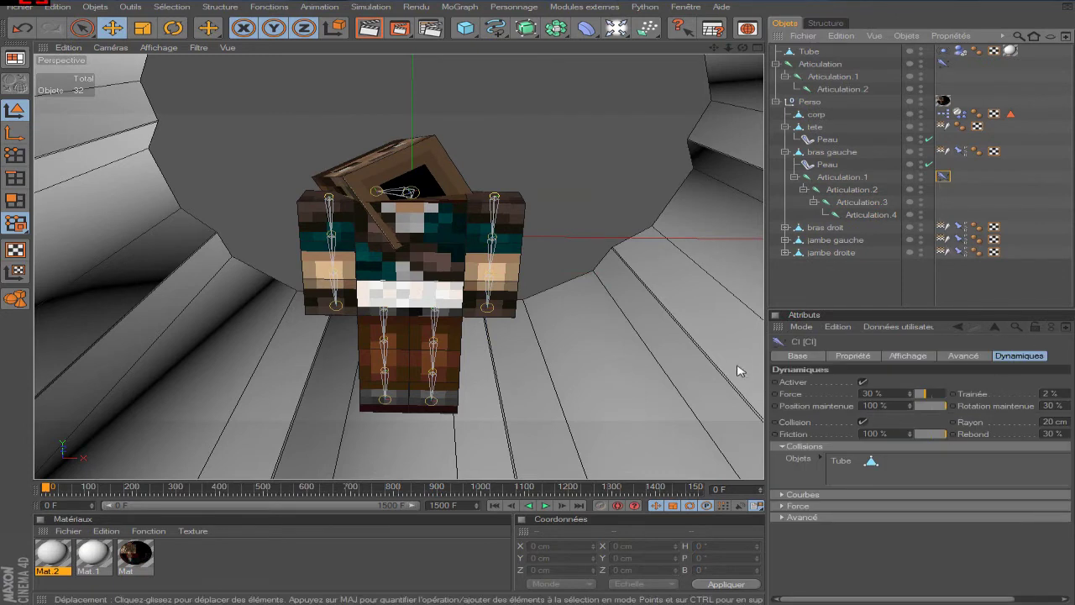
left_click(809, 65)
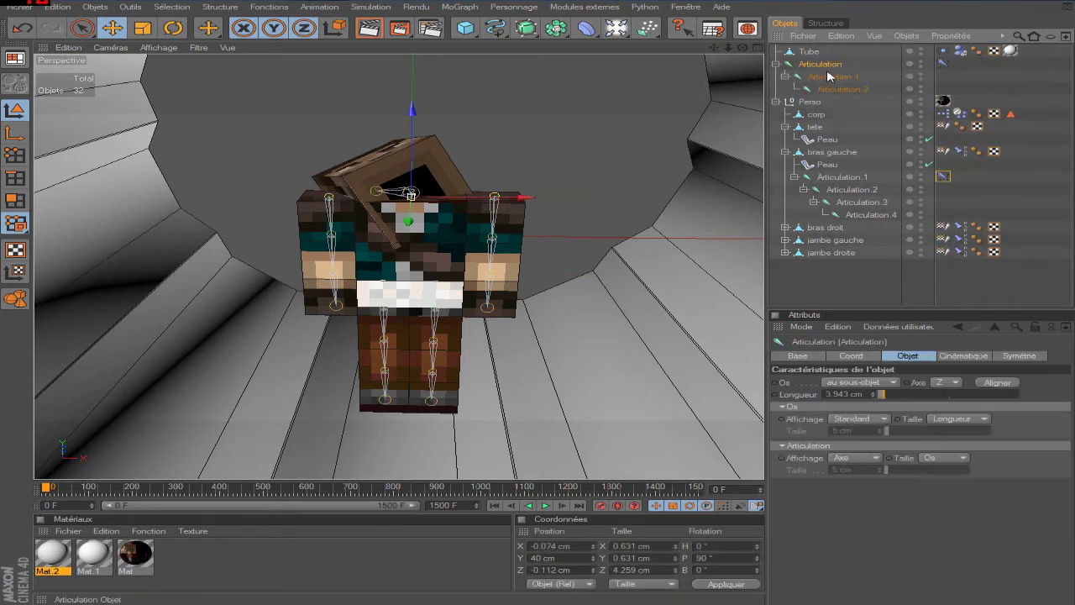
left_click(830, 89, "shift")
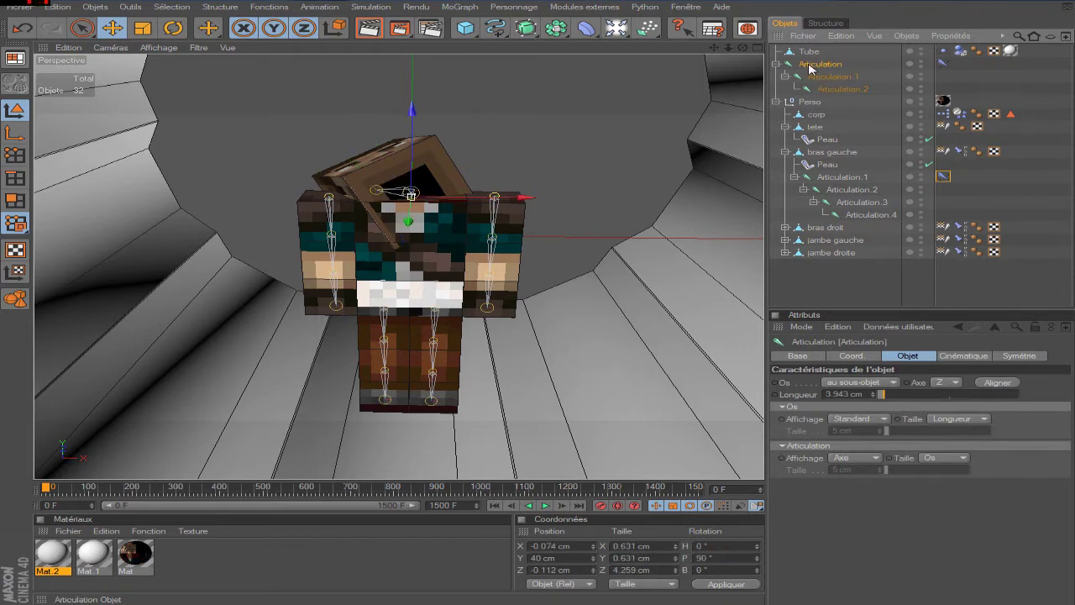
double_click(944, 115)
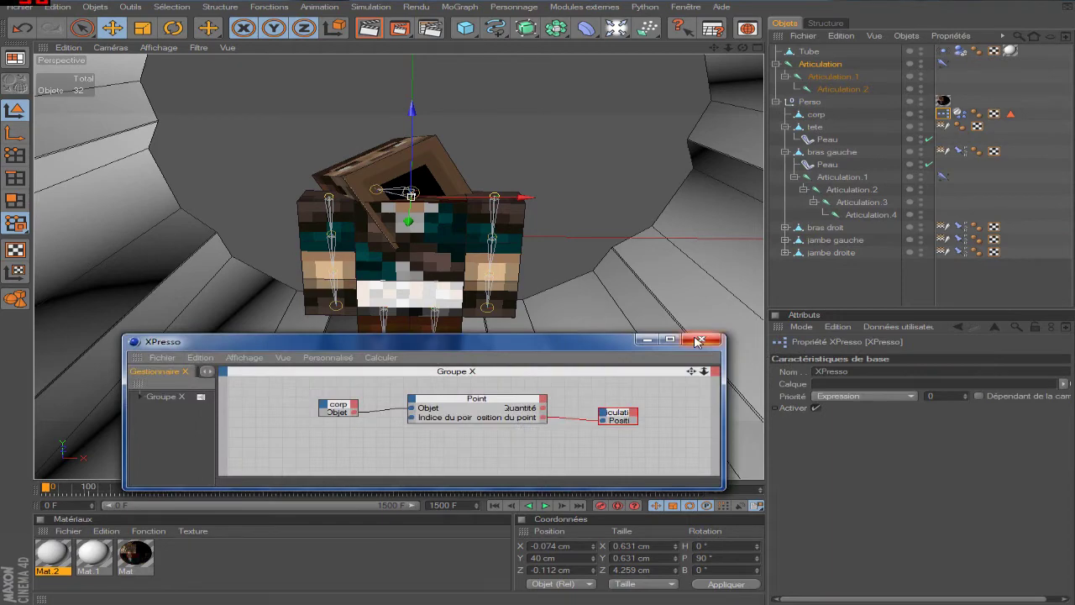
left_click(697, 341)
scroll(488, 205, "down", 2)
scroll(487, 205, "down", 2)
scroll(488, 205, "down", 2)
scroll(487, 205, "up", 2)
left_click_drag(740, 49, 742, 84)
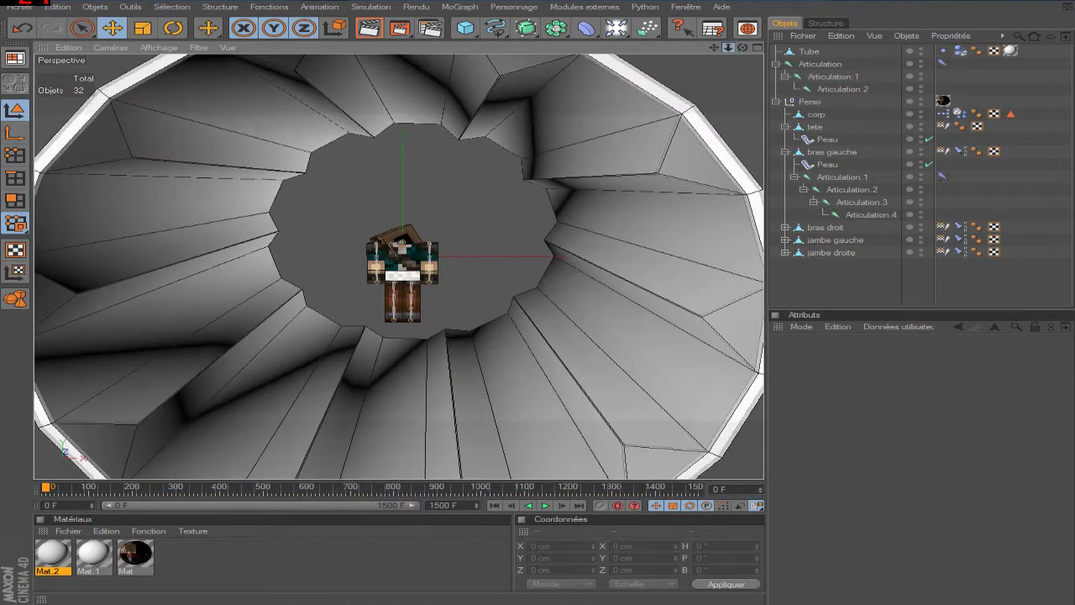
scroll(399, 267, "down", 3)
scroll(399, 267, "down", 2)
left_click_drag(729, 50, 710, 50)
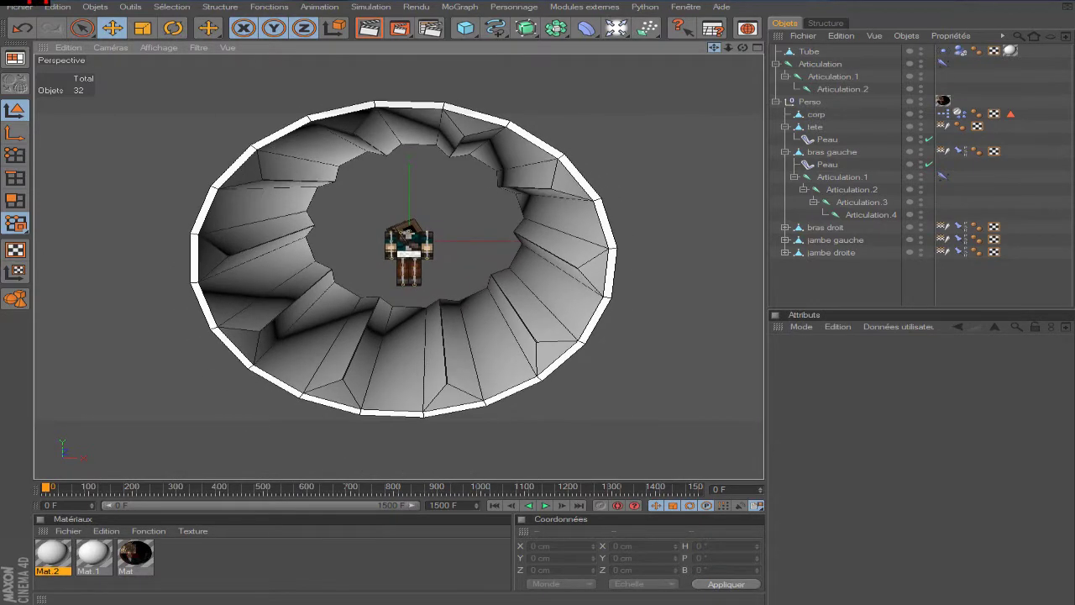
left_click_drag(729, 48, 729, 50)
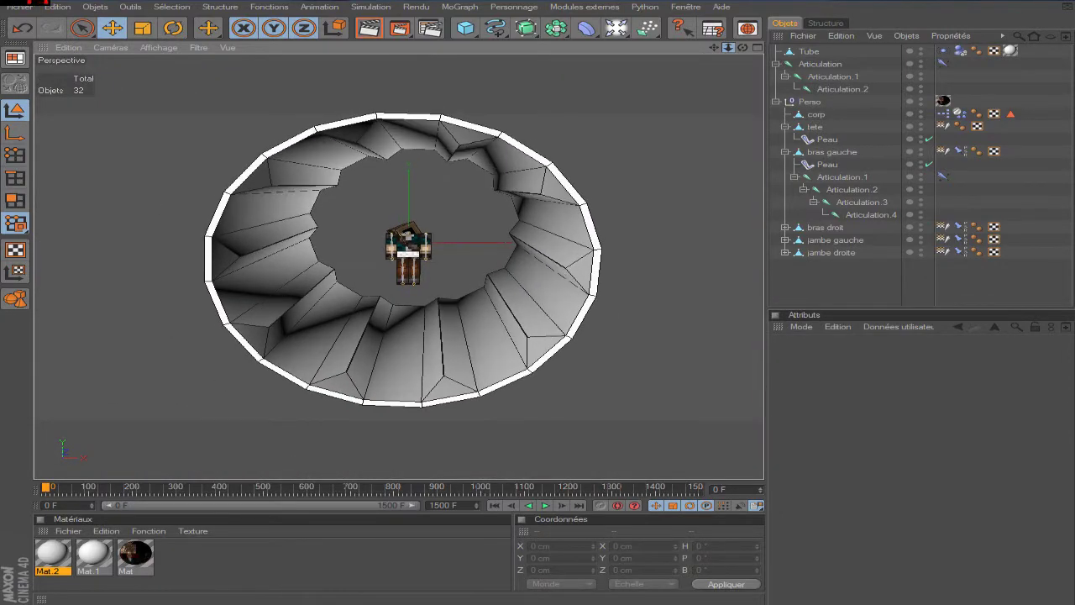